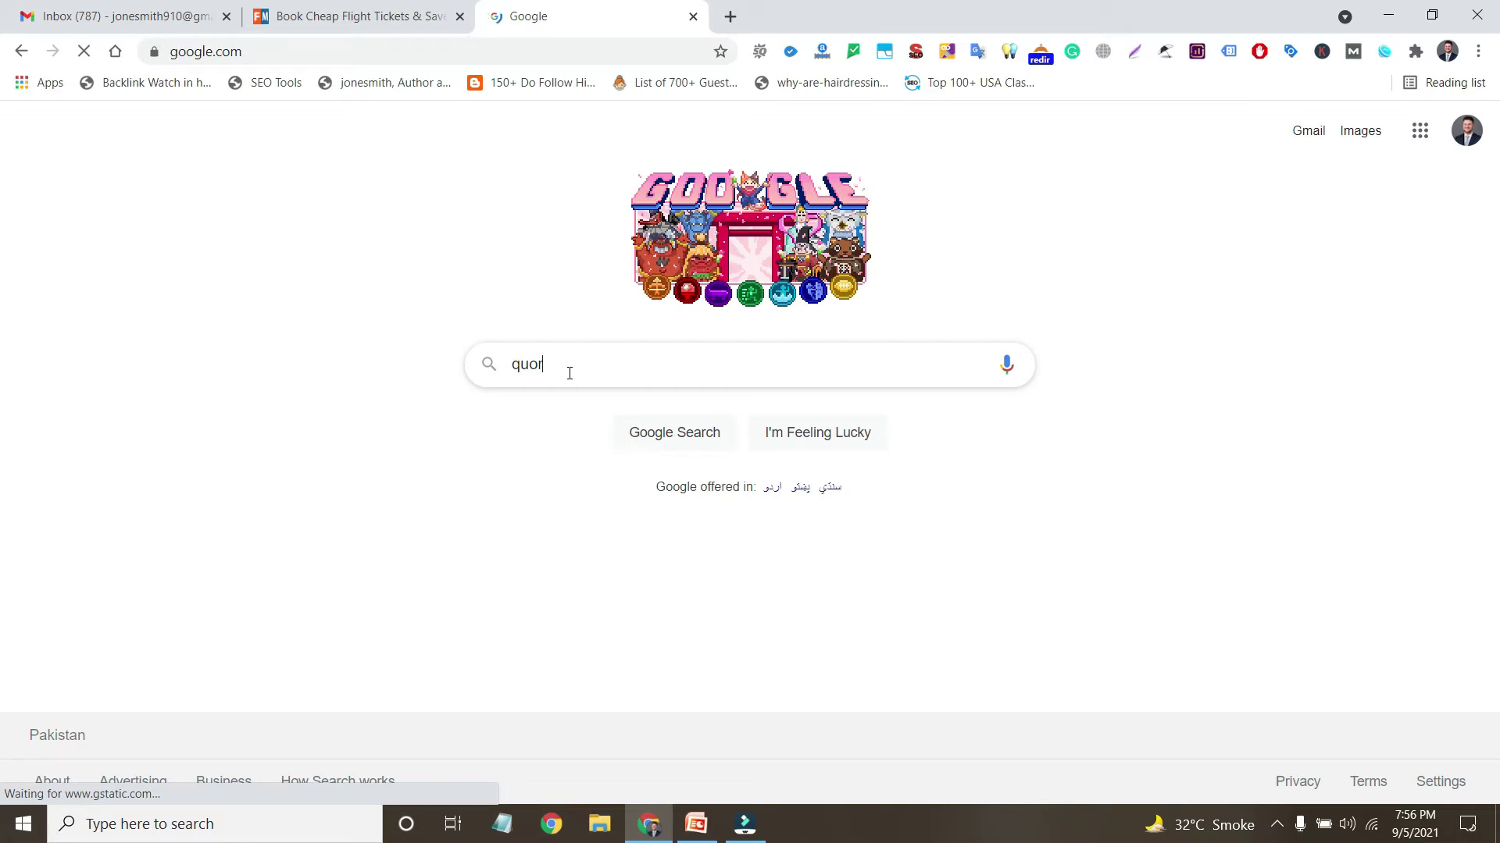
- Search Google for "quora/com", open the Quora website and activate its search field
text(a/com)
key(Return)
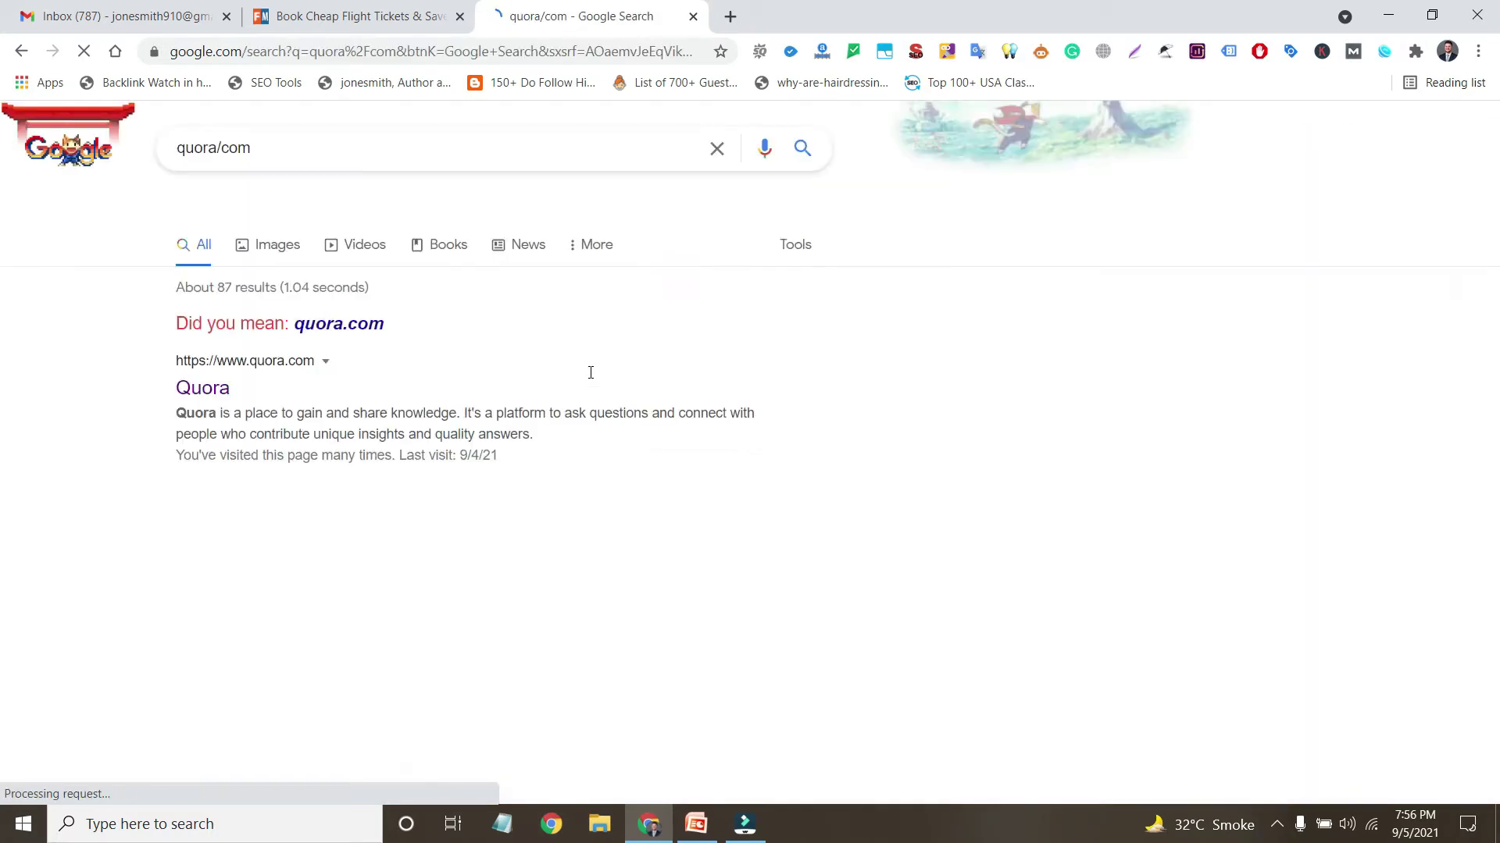
click(210, 399)
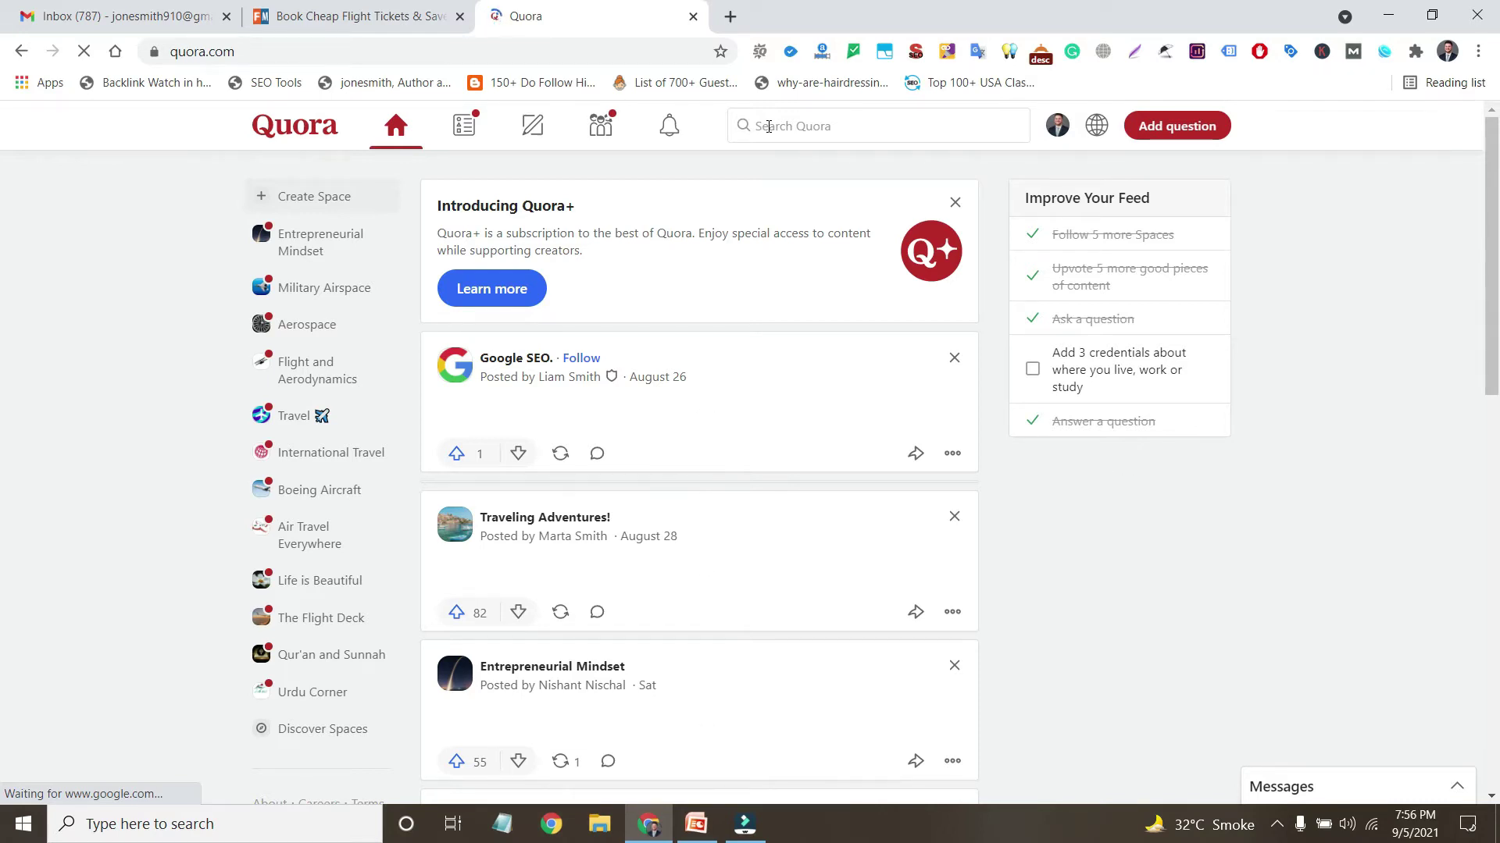
click(778, 125)
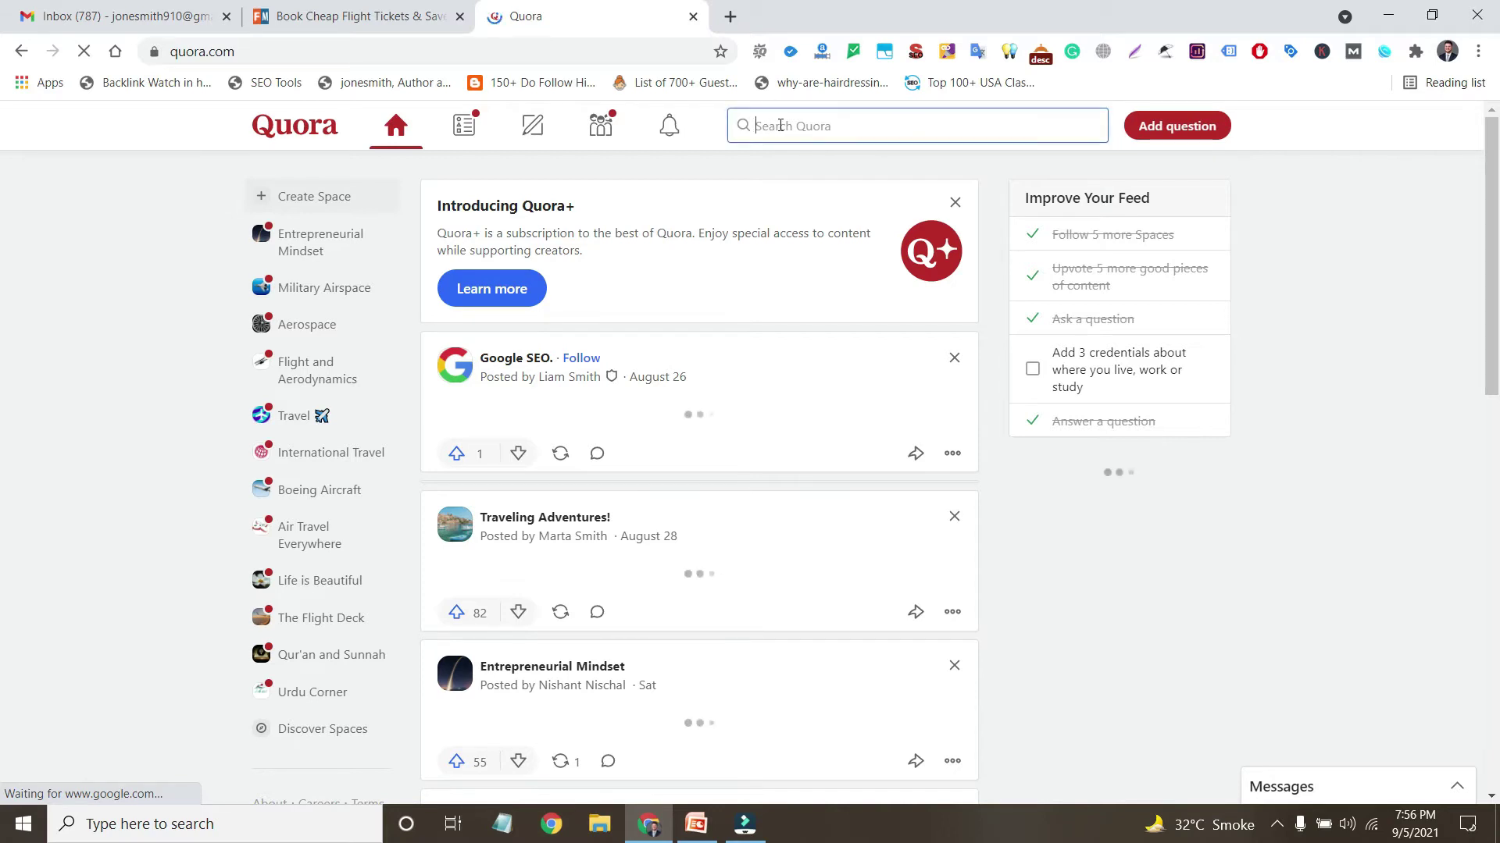
text(https://www.fashioncentral.pk/)
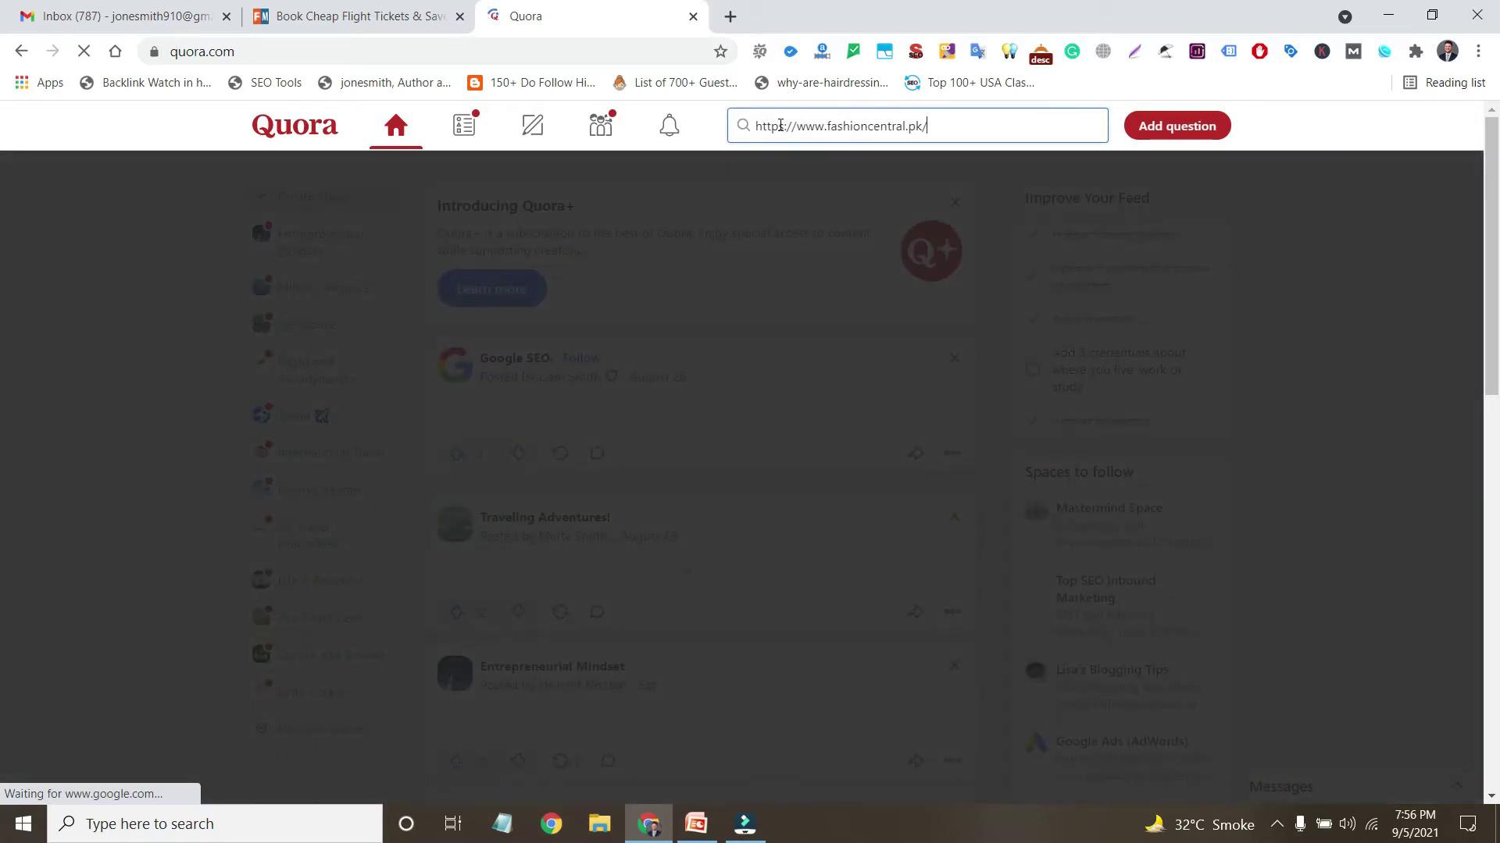
key(ctrl+z)
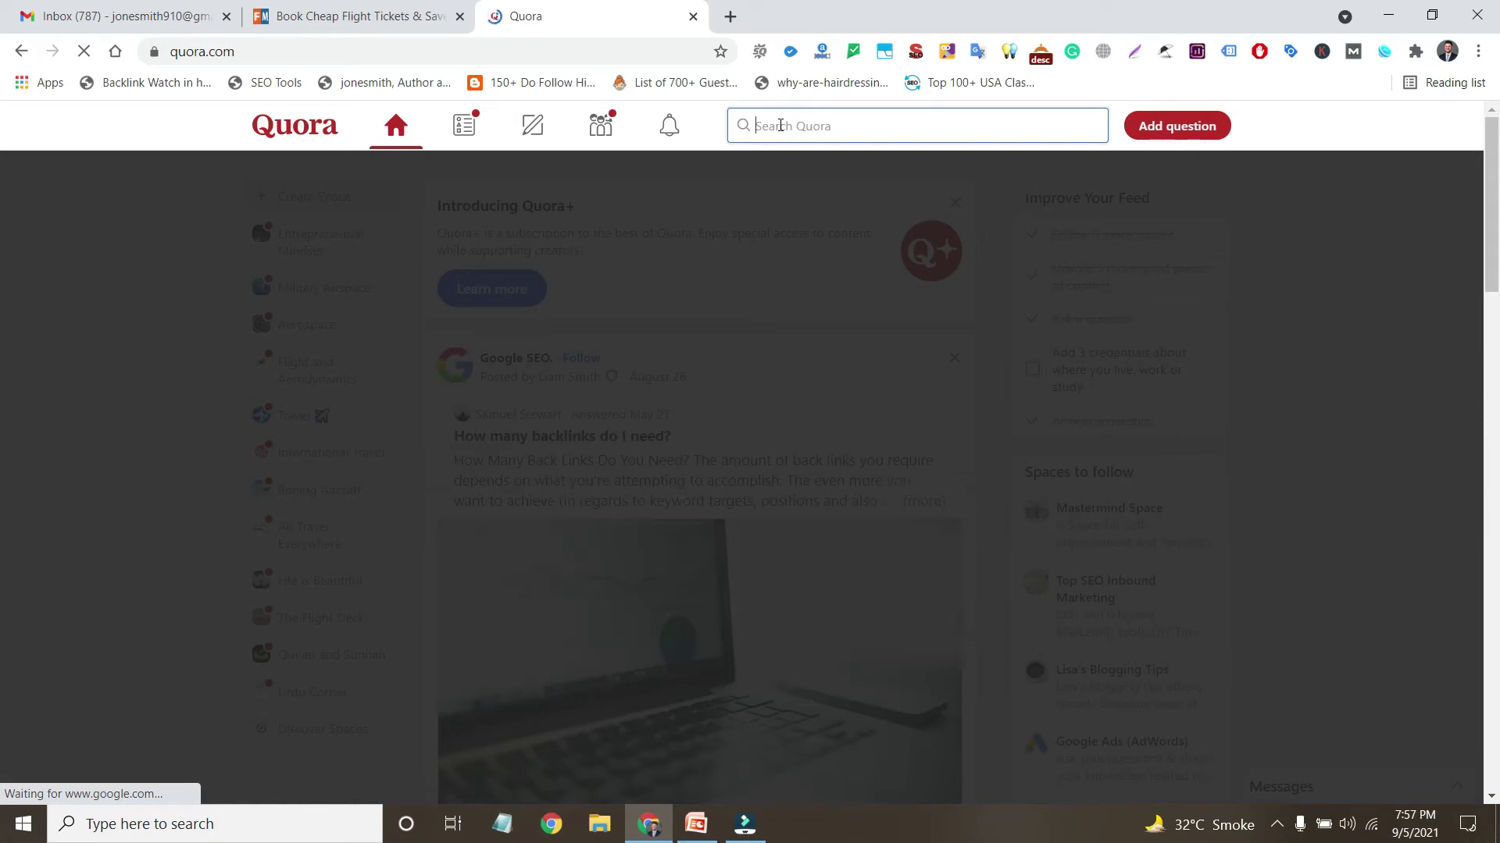
text(How)
key(BackSpace)
key(BackSpace)
key(BackSpace)
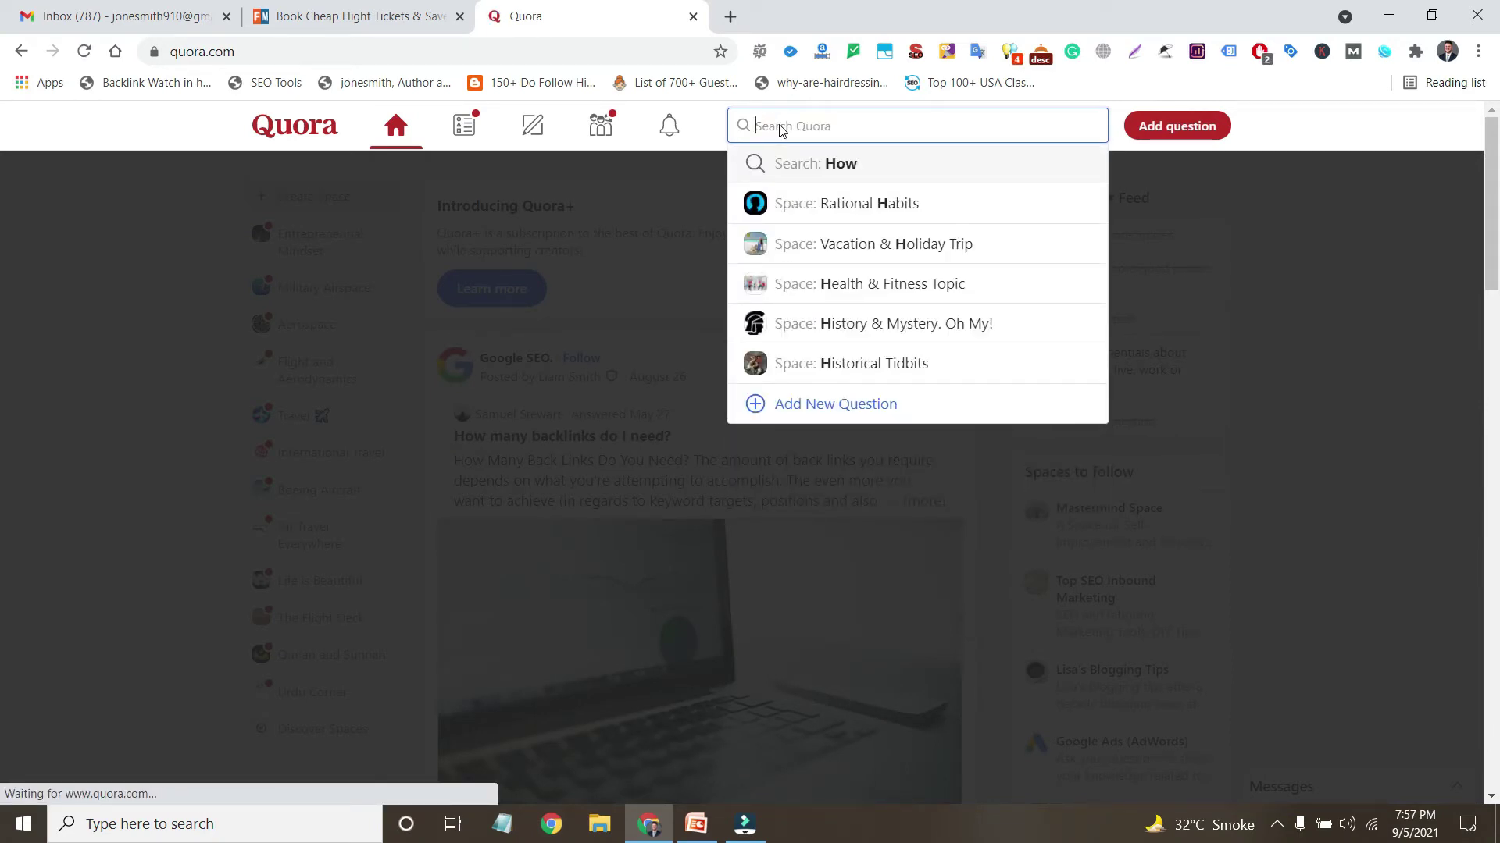
- Enter the query "What is the best fashion clothes in Pakistan?" in the Quora search and copy its full text
text(What is the best fas)
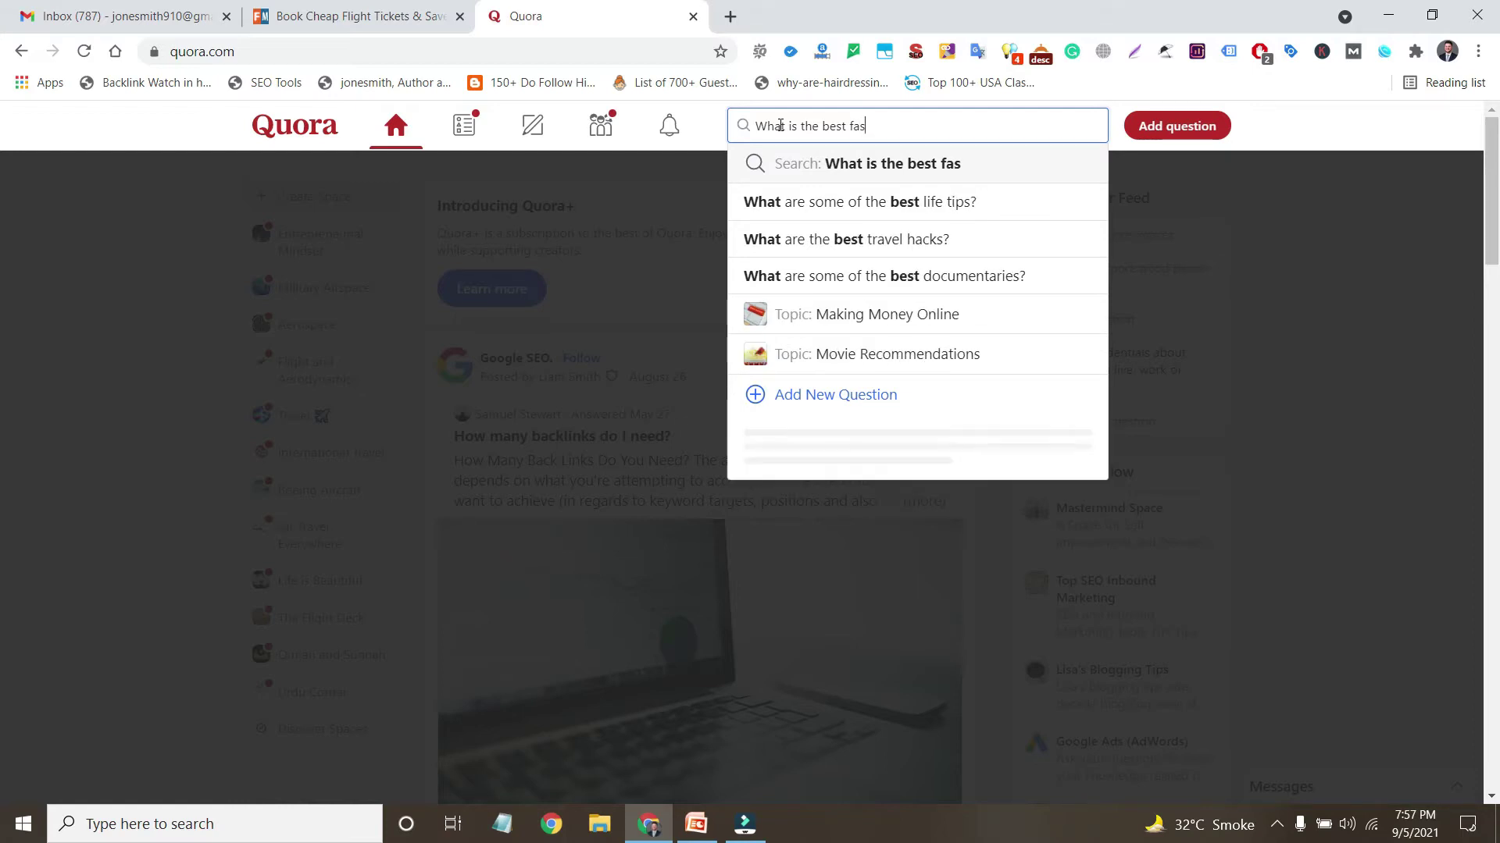
text(hion )
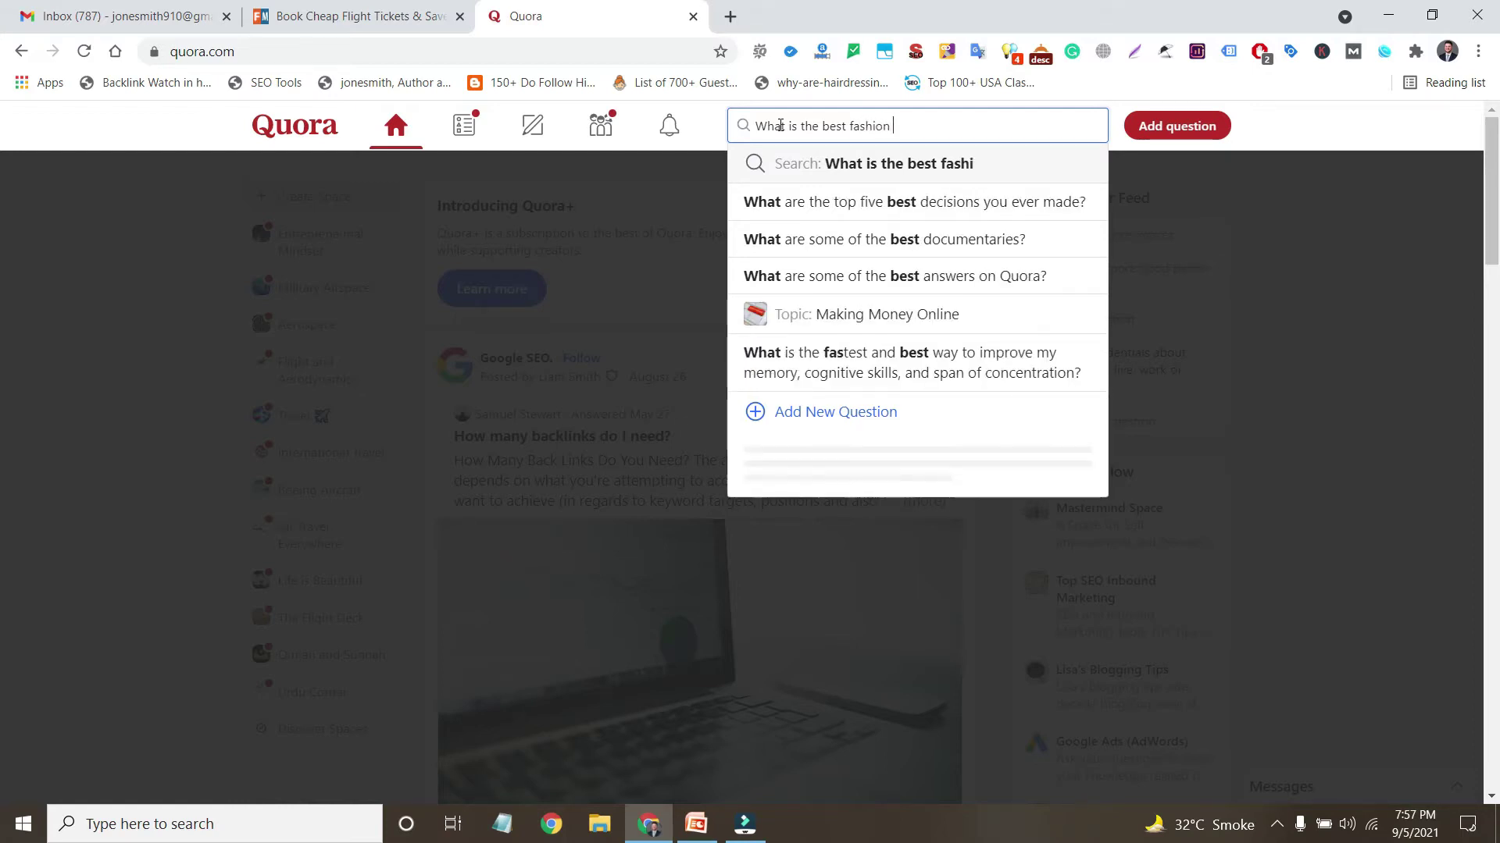
text(cl)
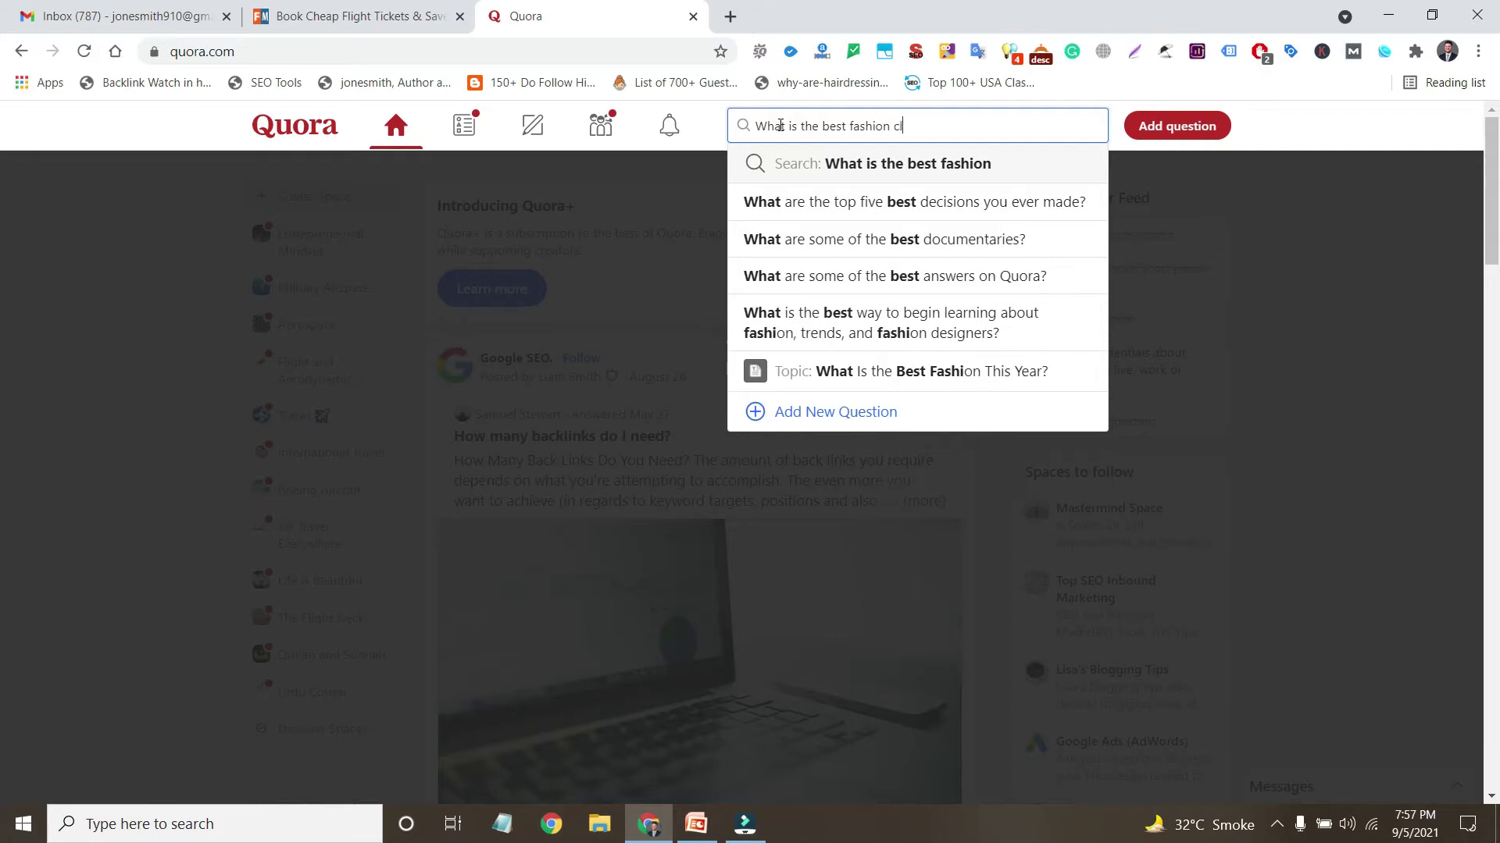
text(othes )
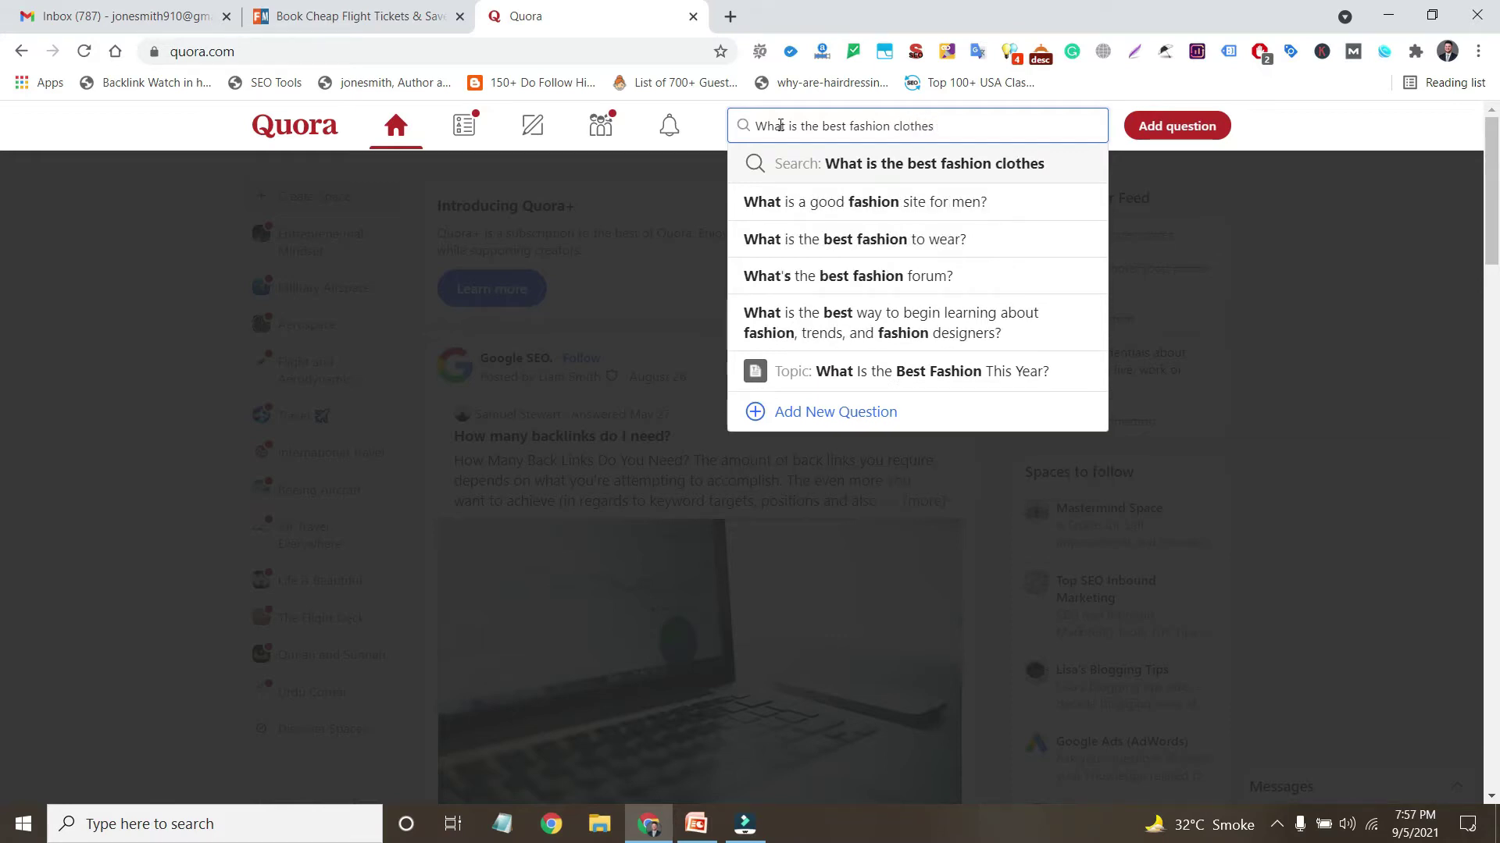
text(in)
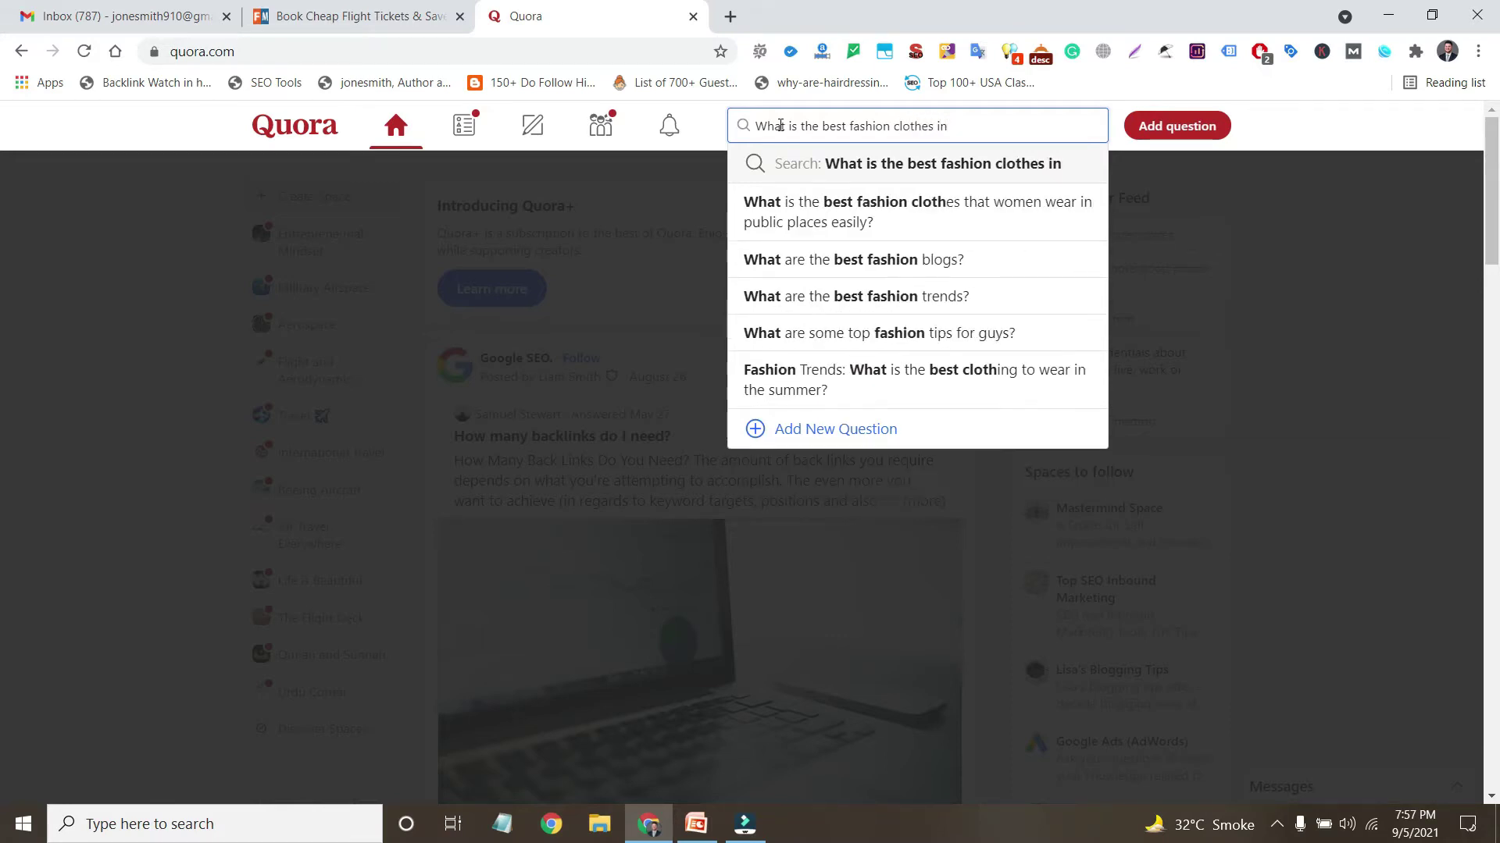
text( Pakistan)
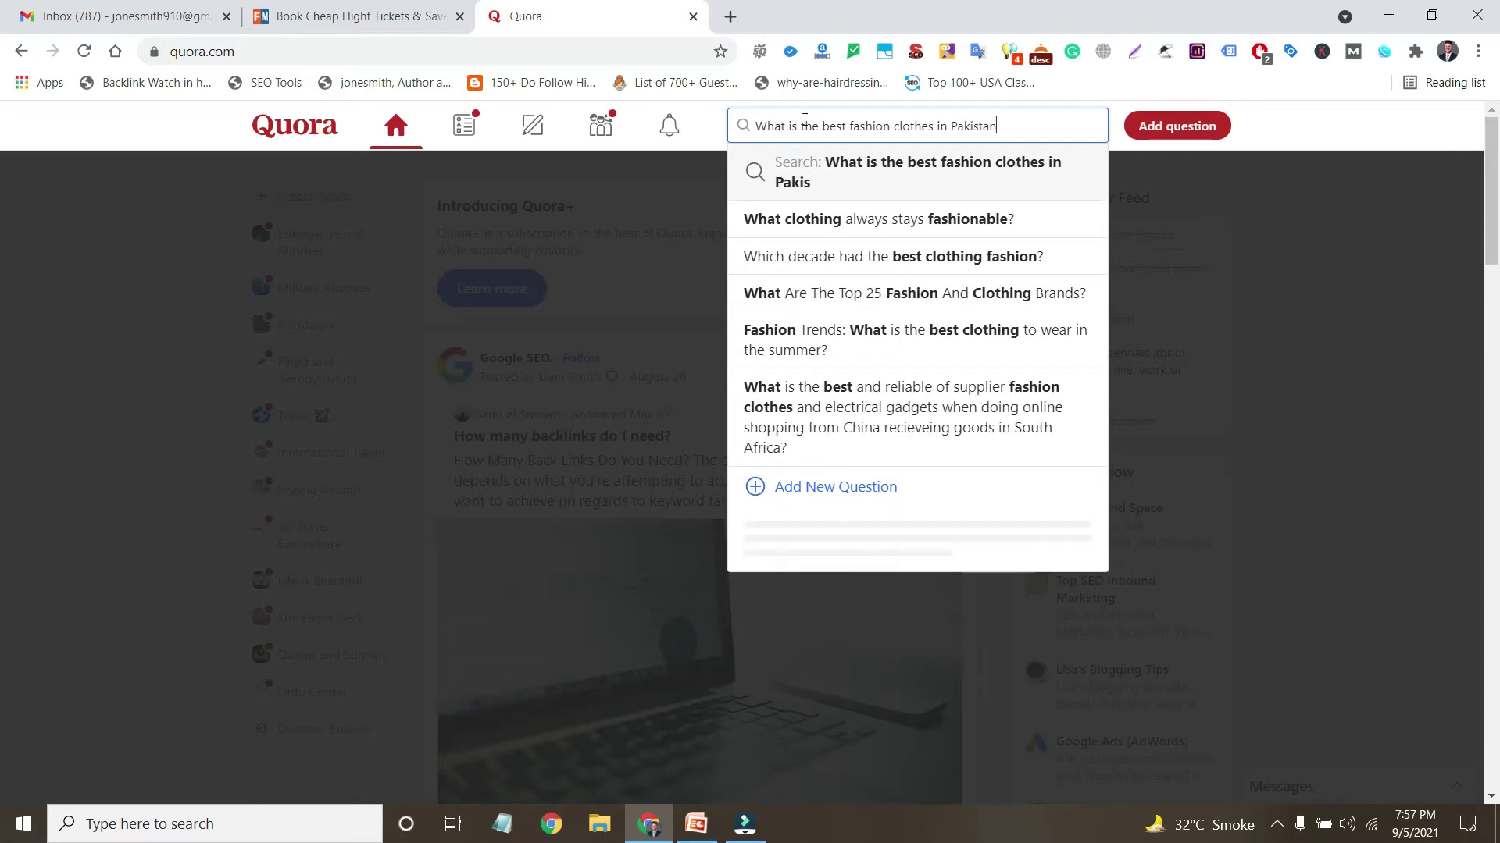
text(?)
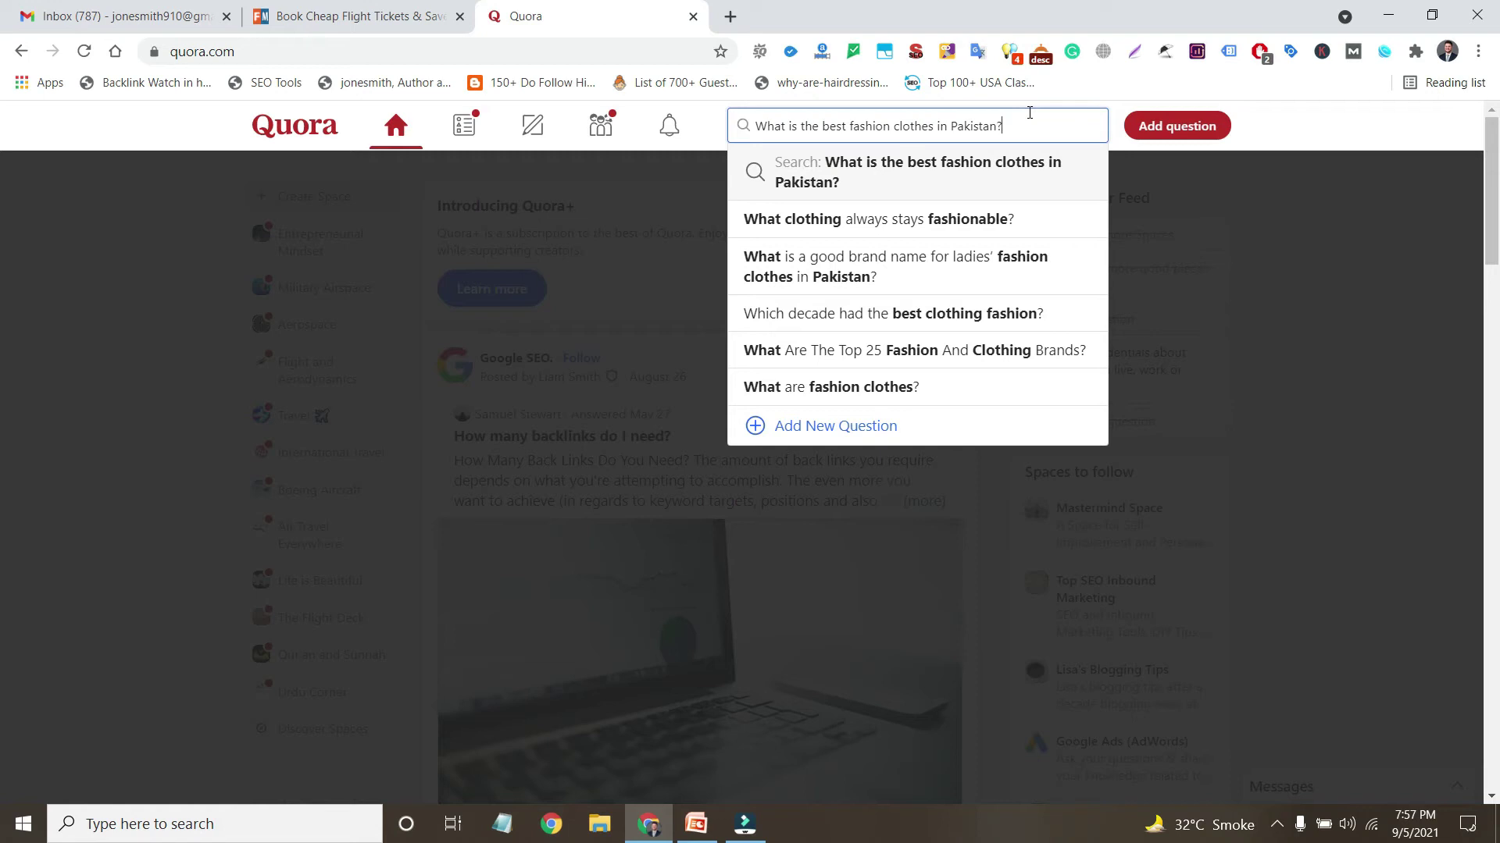
key(ctrl+a)
key(ctrl+c)
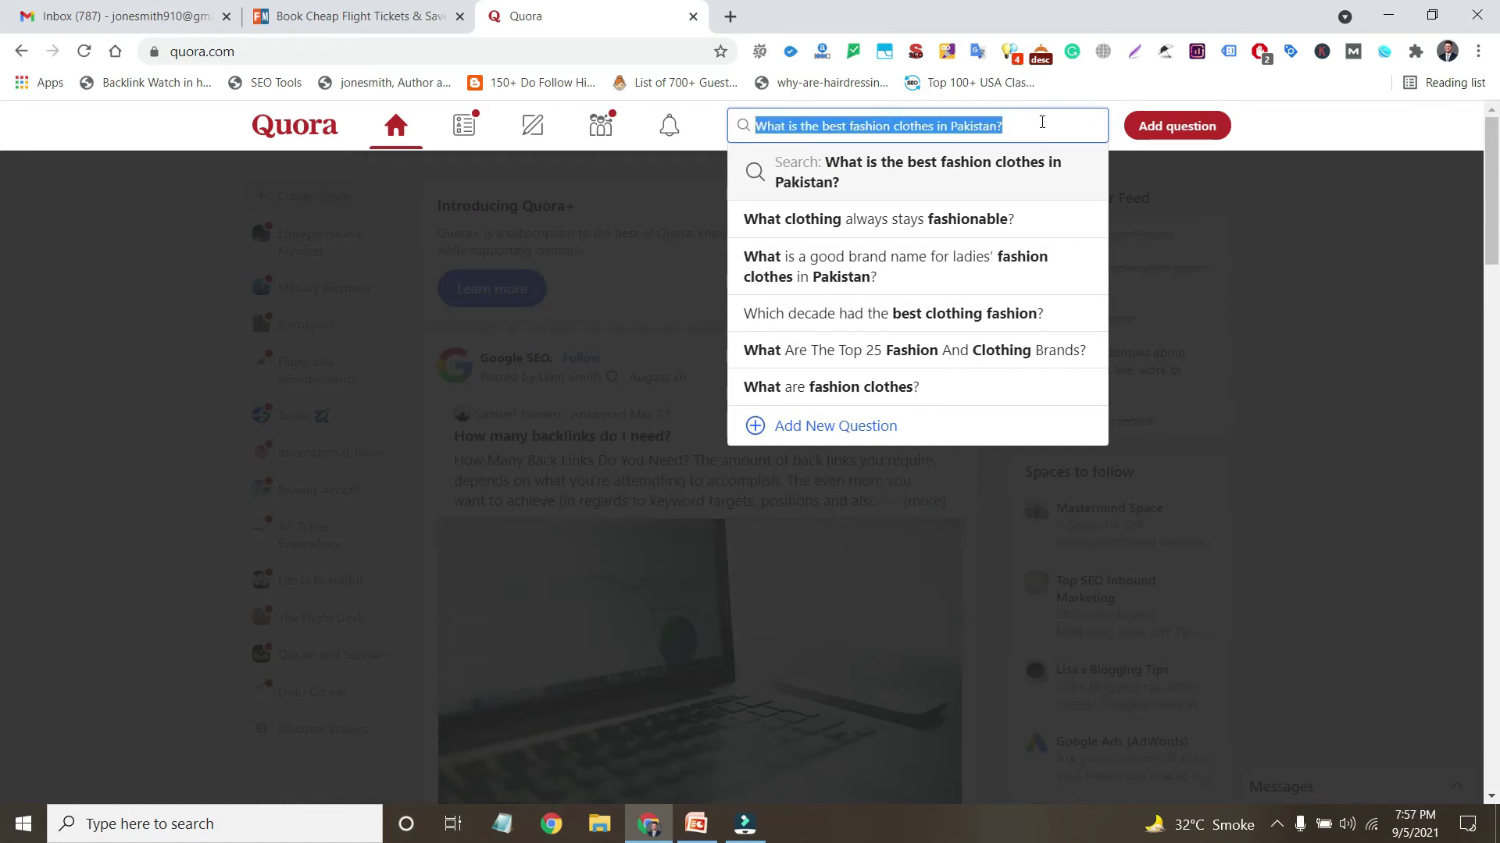
- Start a new question from the query and accept the grammar corrections, making it "What are the best fashionable clothes in Pakistan?"
click(1041, 122)
click(1158, 131)
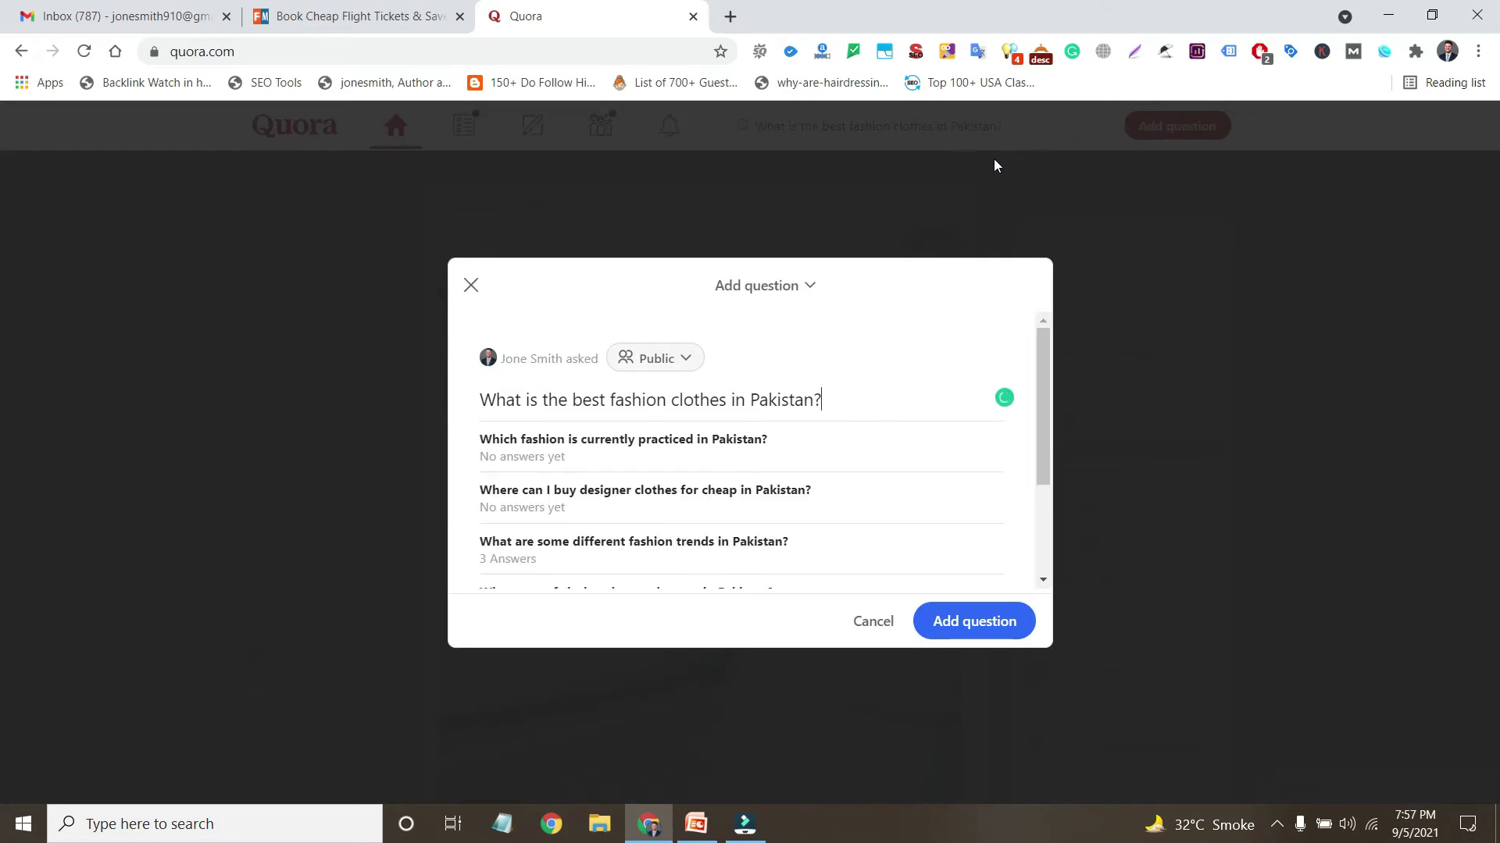
scroll(747, 553, down, 2)
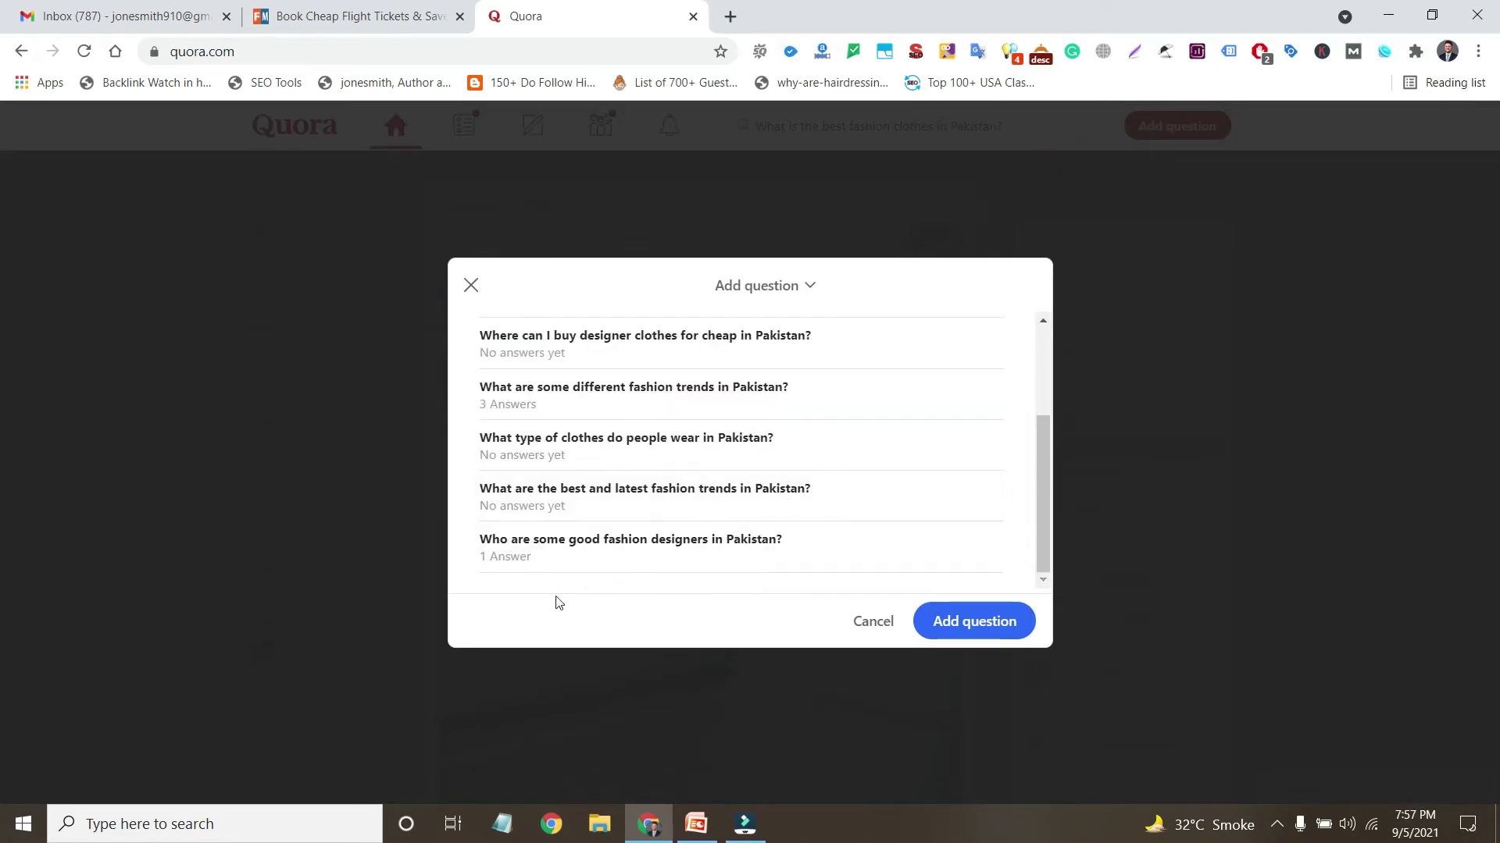
scroll(710, 516, up, 2)
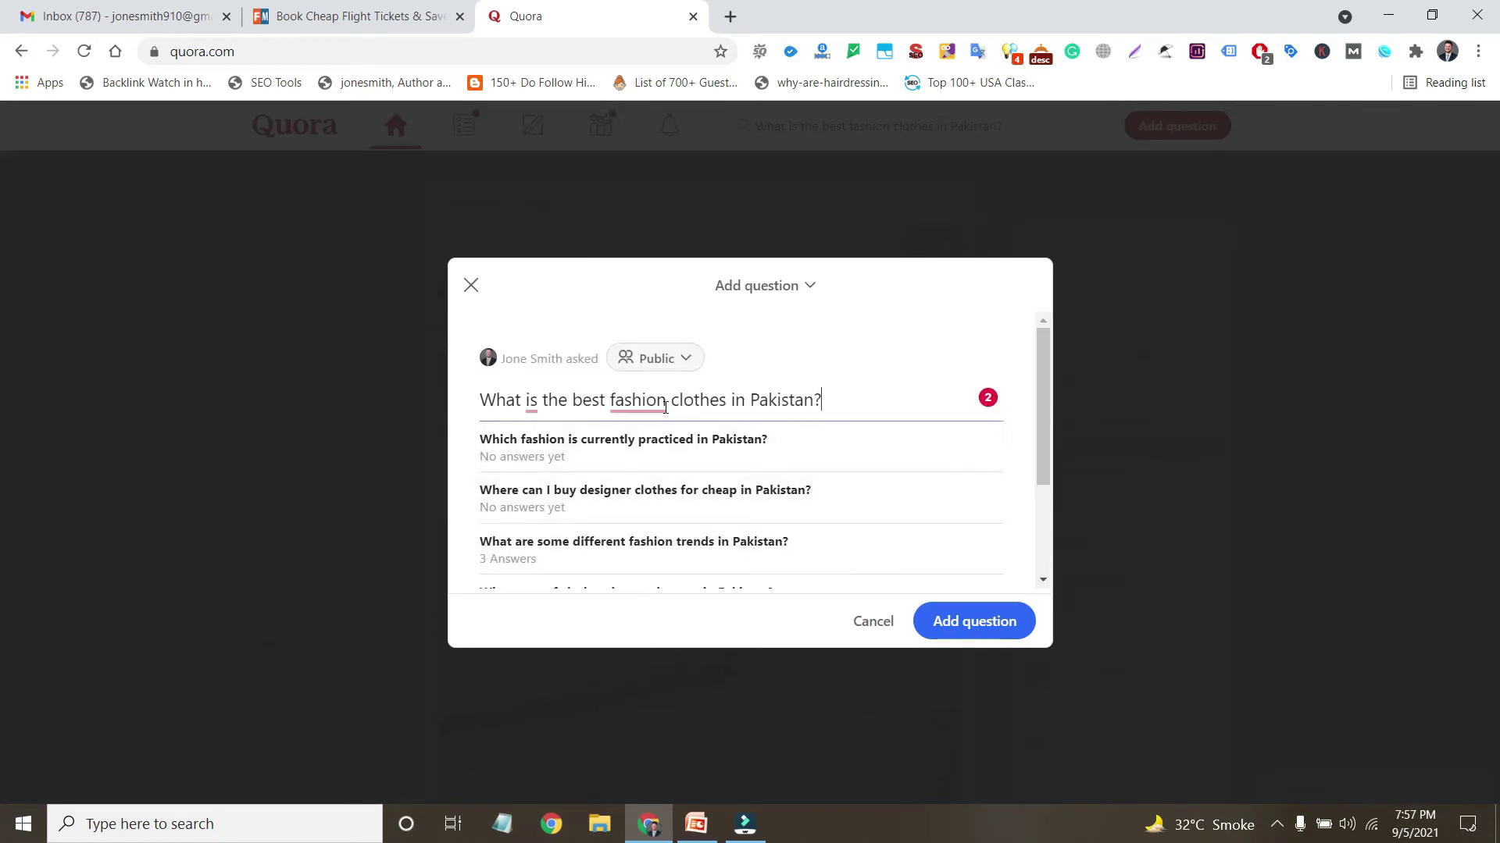
mouse_move(637, 400)
click(653, 455)
mouse_move(531, 405)
click(539, 452)
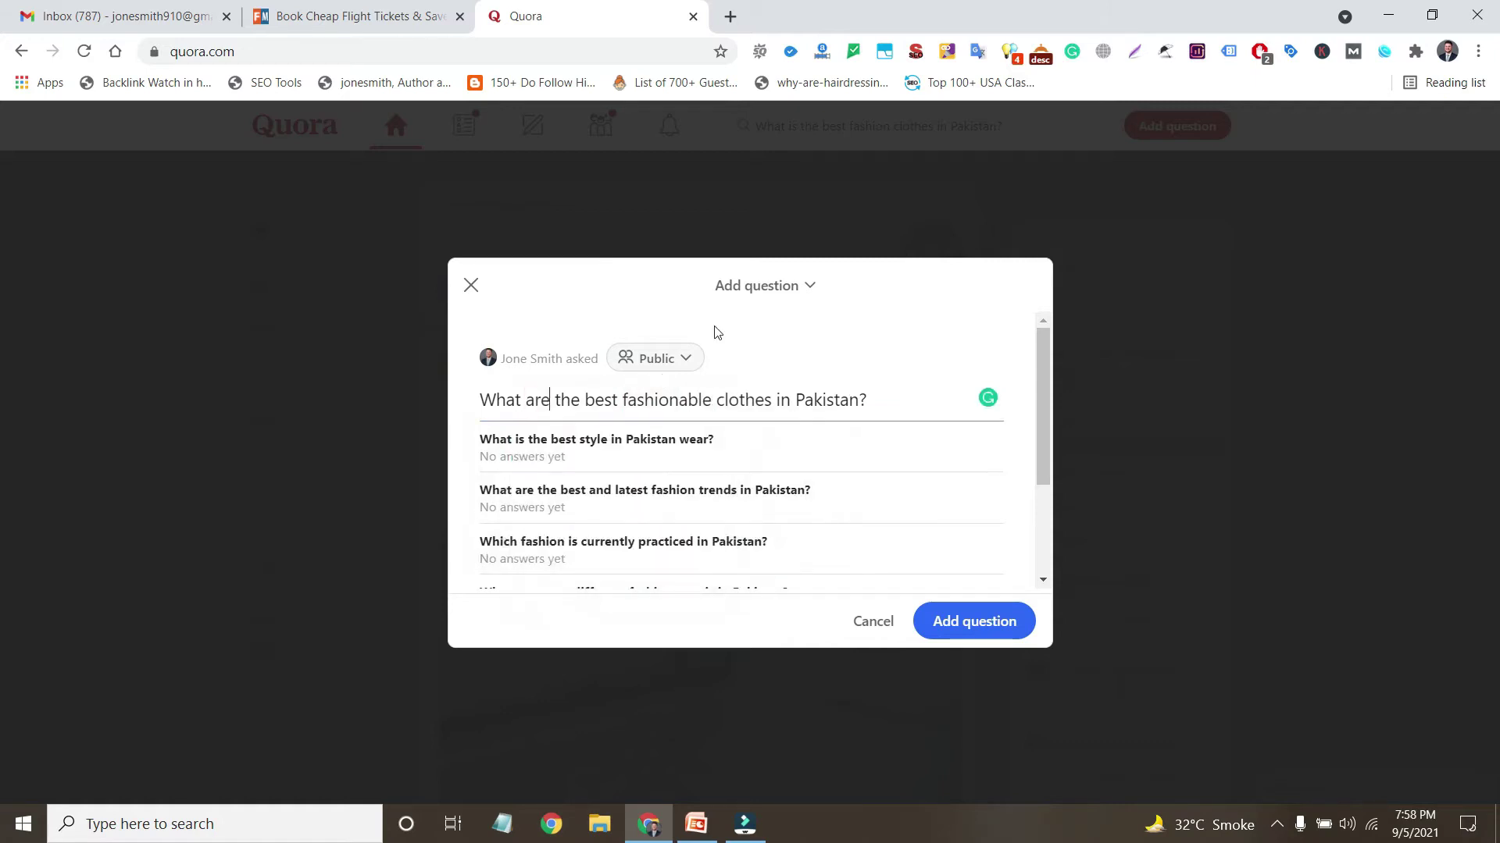
- Switch to sharing a link and paste the copied question as its description, corrected to "What are the best fashionable clothes in Pakistan?"
click(810, 290)
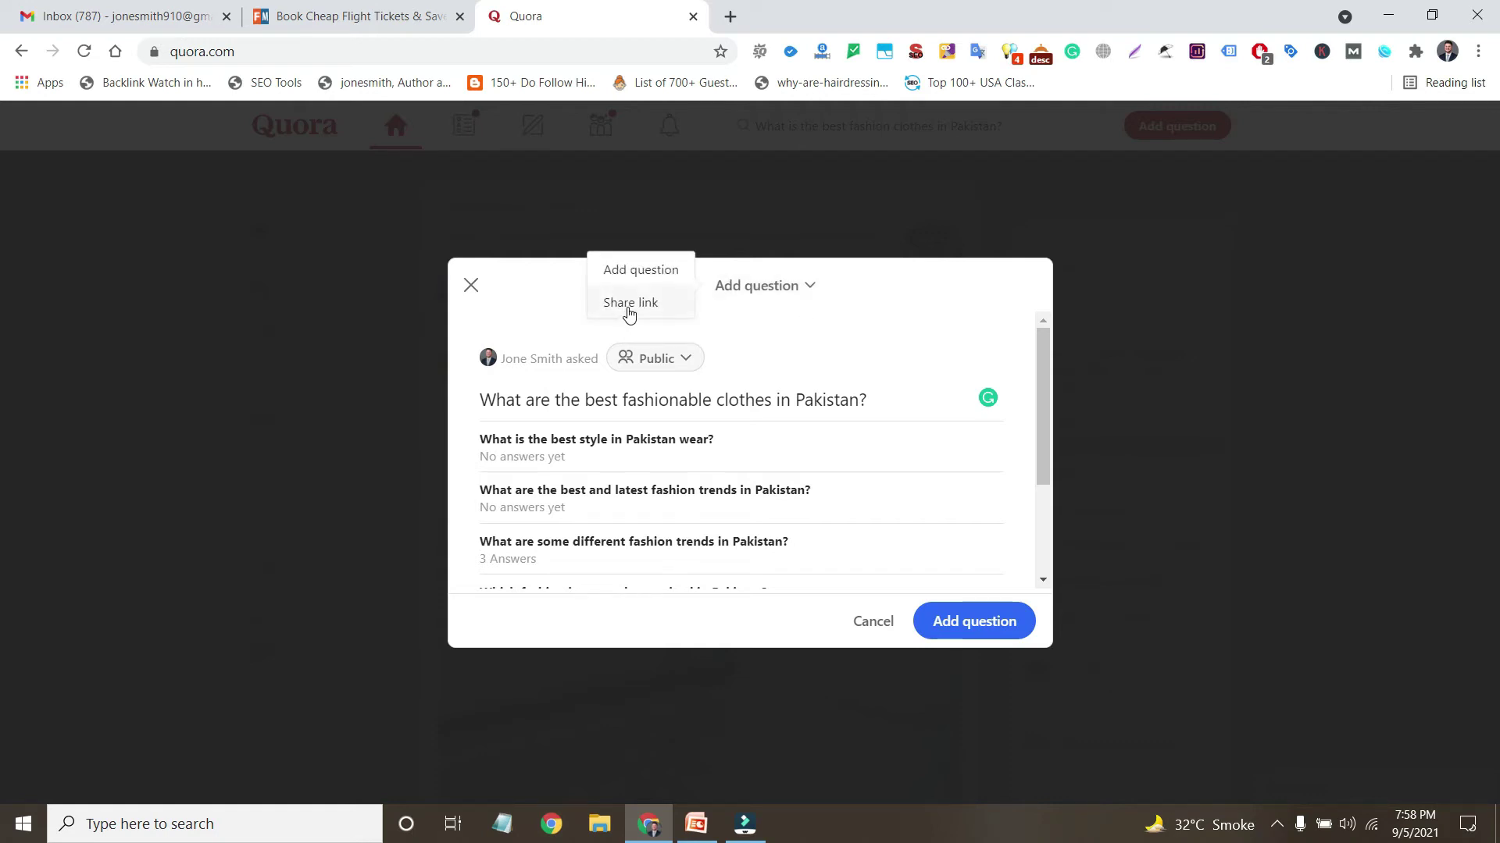
click(630, 308)
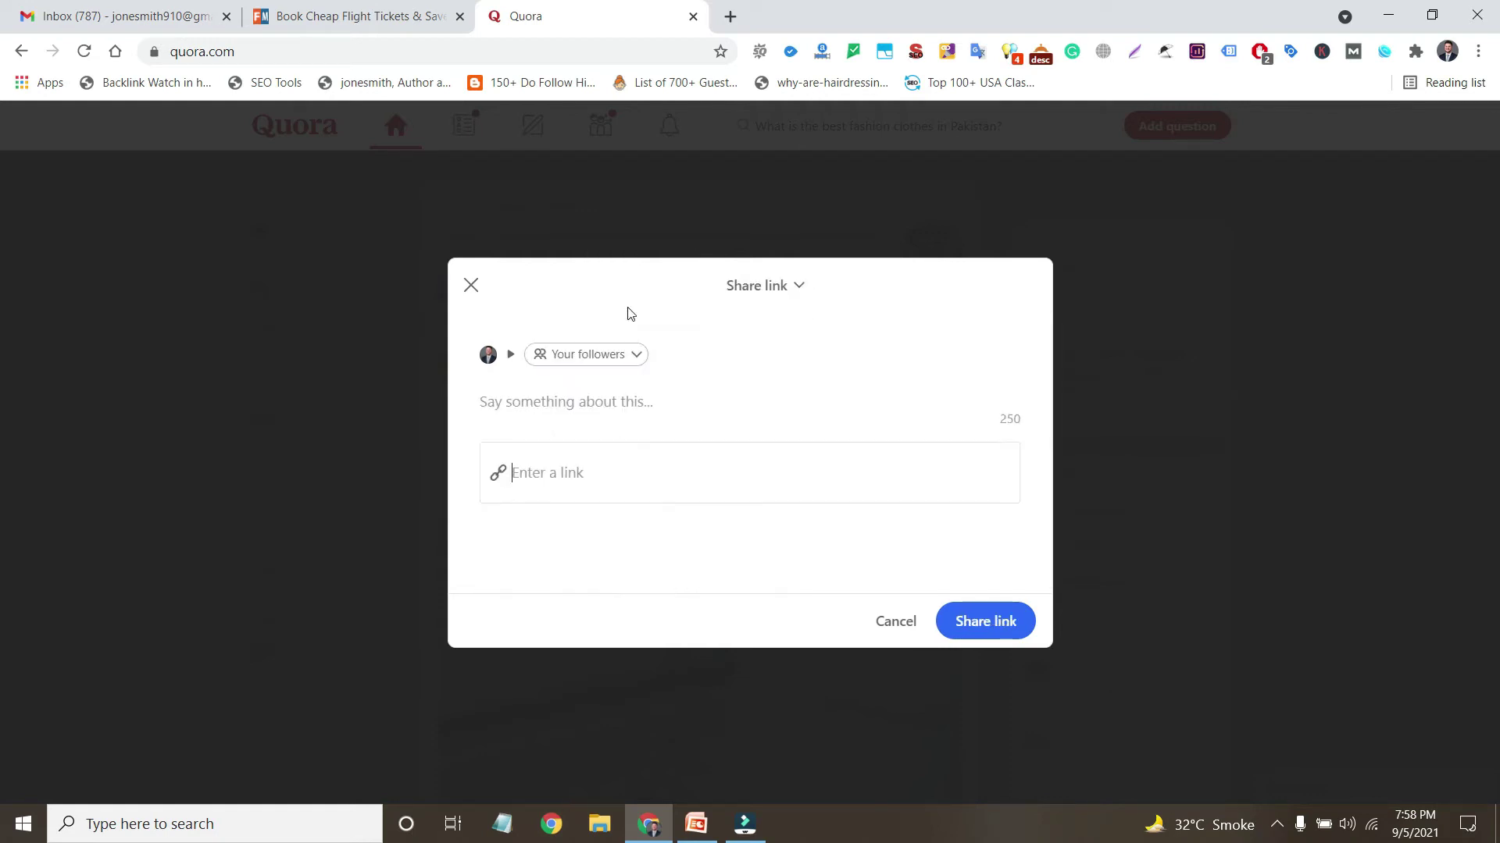
click(600, 415)
key(ctrl+v)
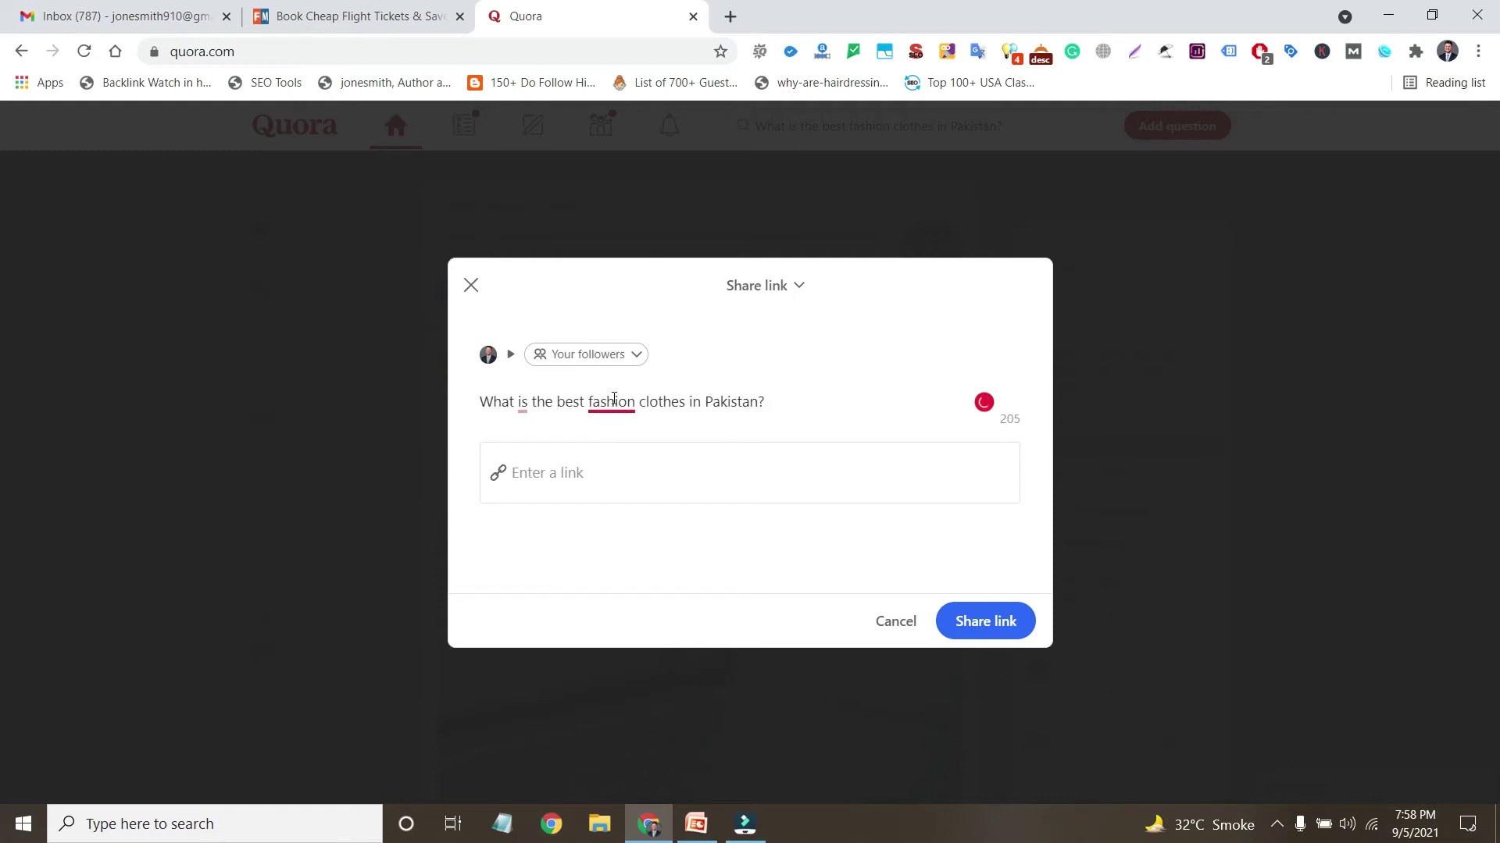
click(613, 399)
click(614, 440)
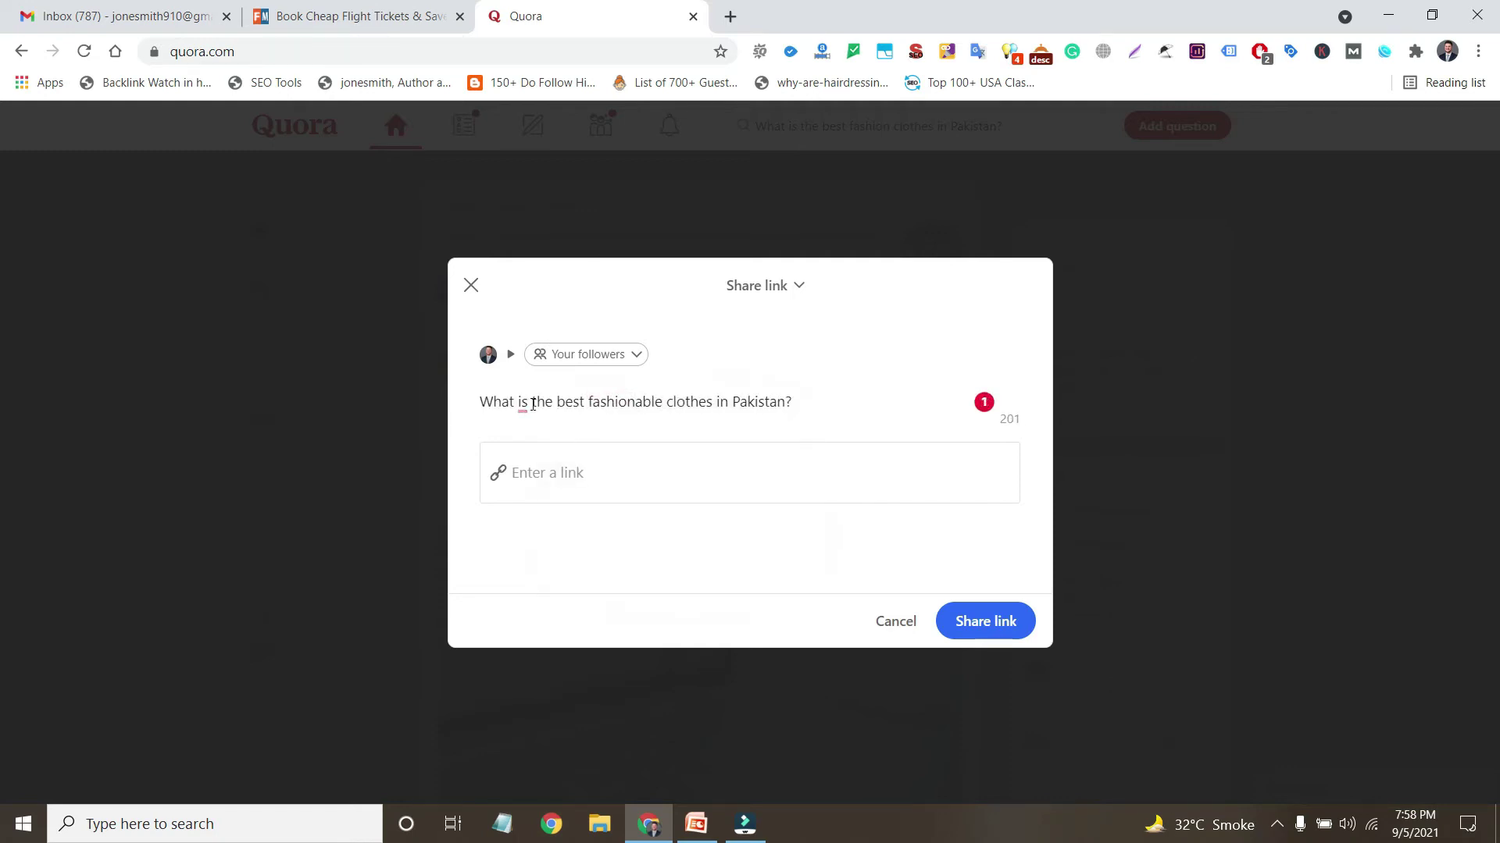
click(523, 403)
click(529, 452)
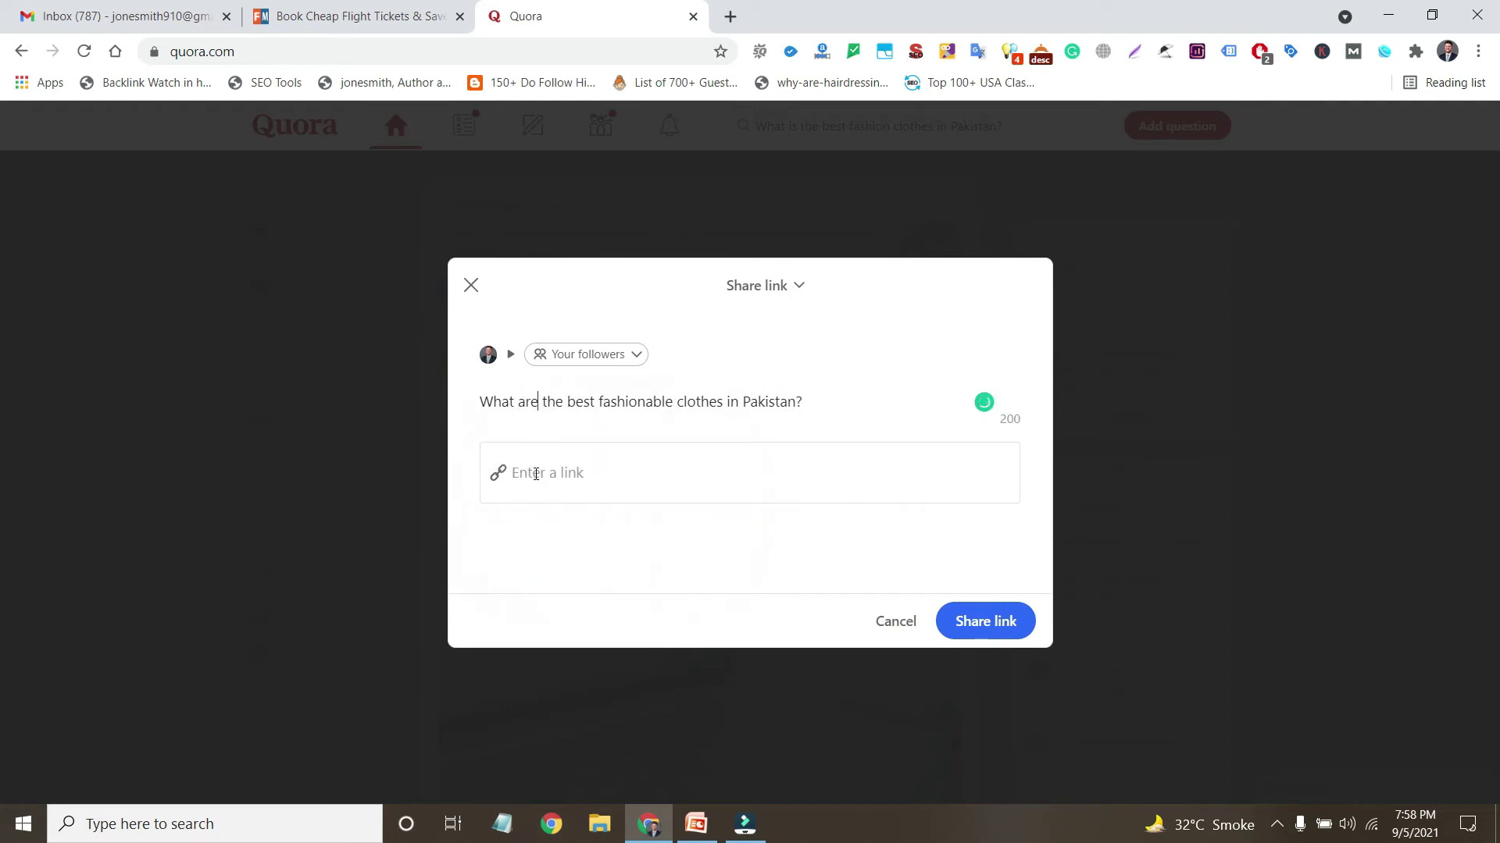
- Open pkfashiontrends.com in a new browser tab and copy the site's address for the link to share
click(573, 488)
click(731, 16)
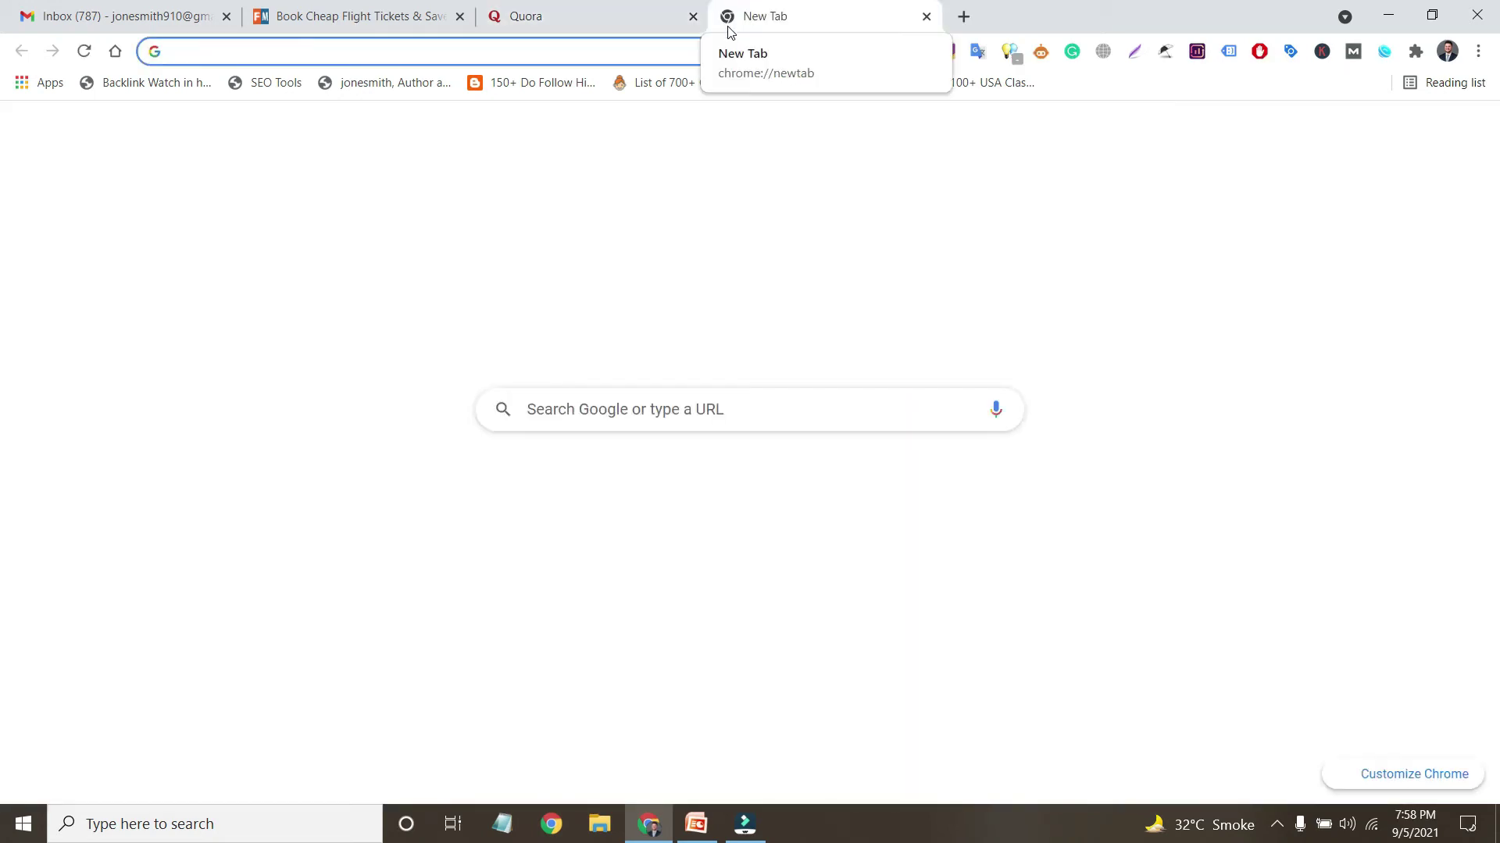
text(pk)
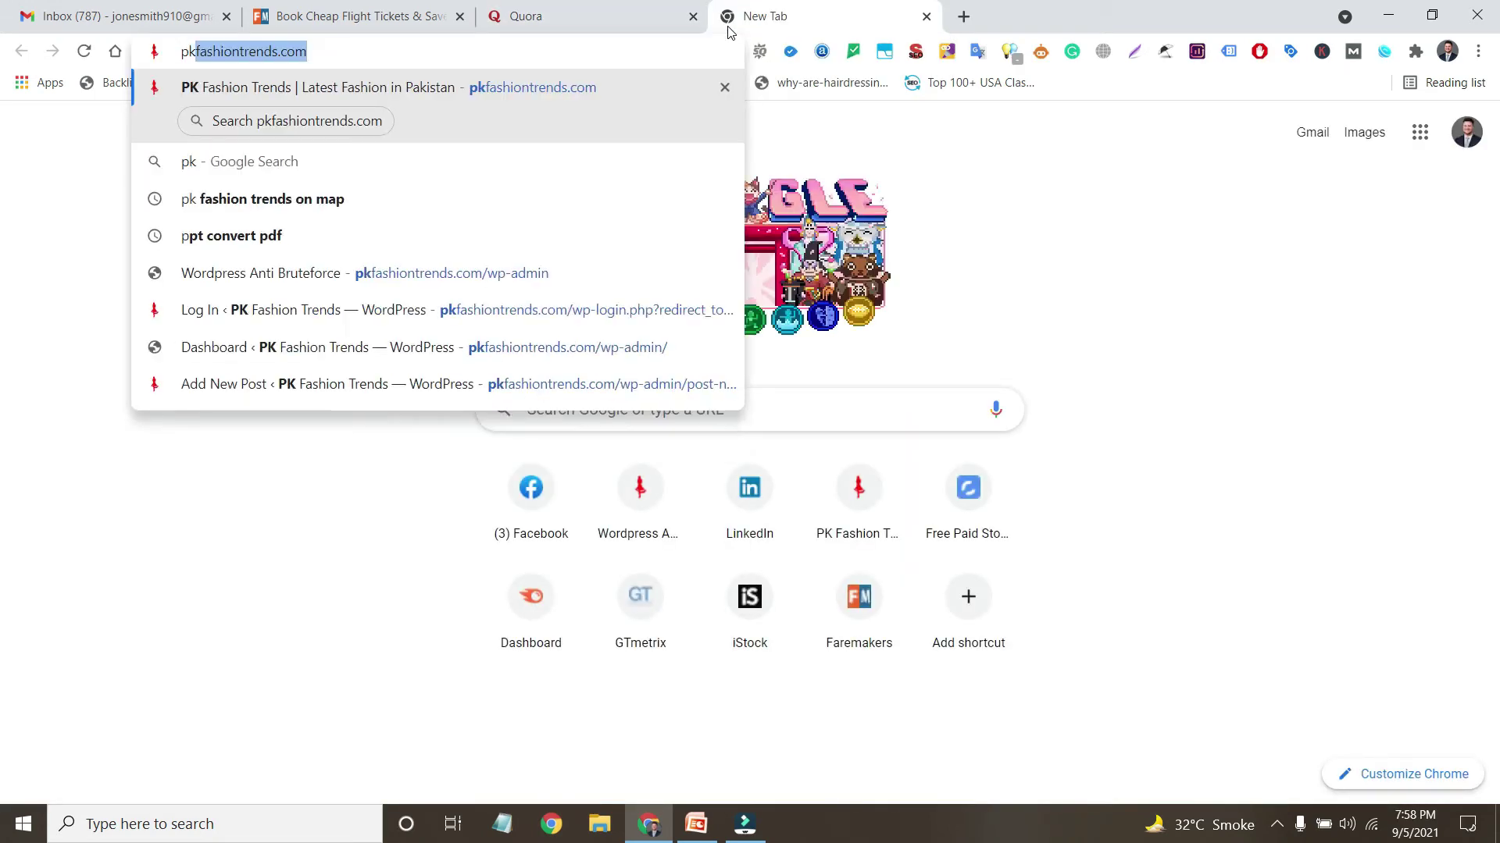
key(Return)
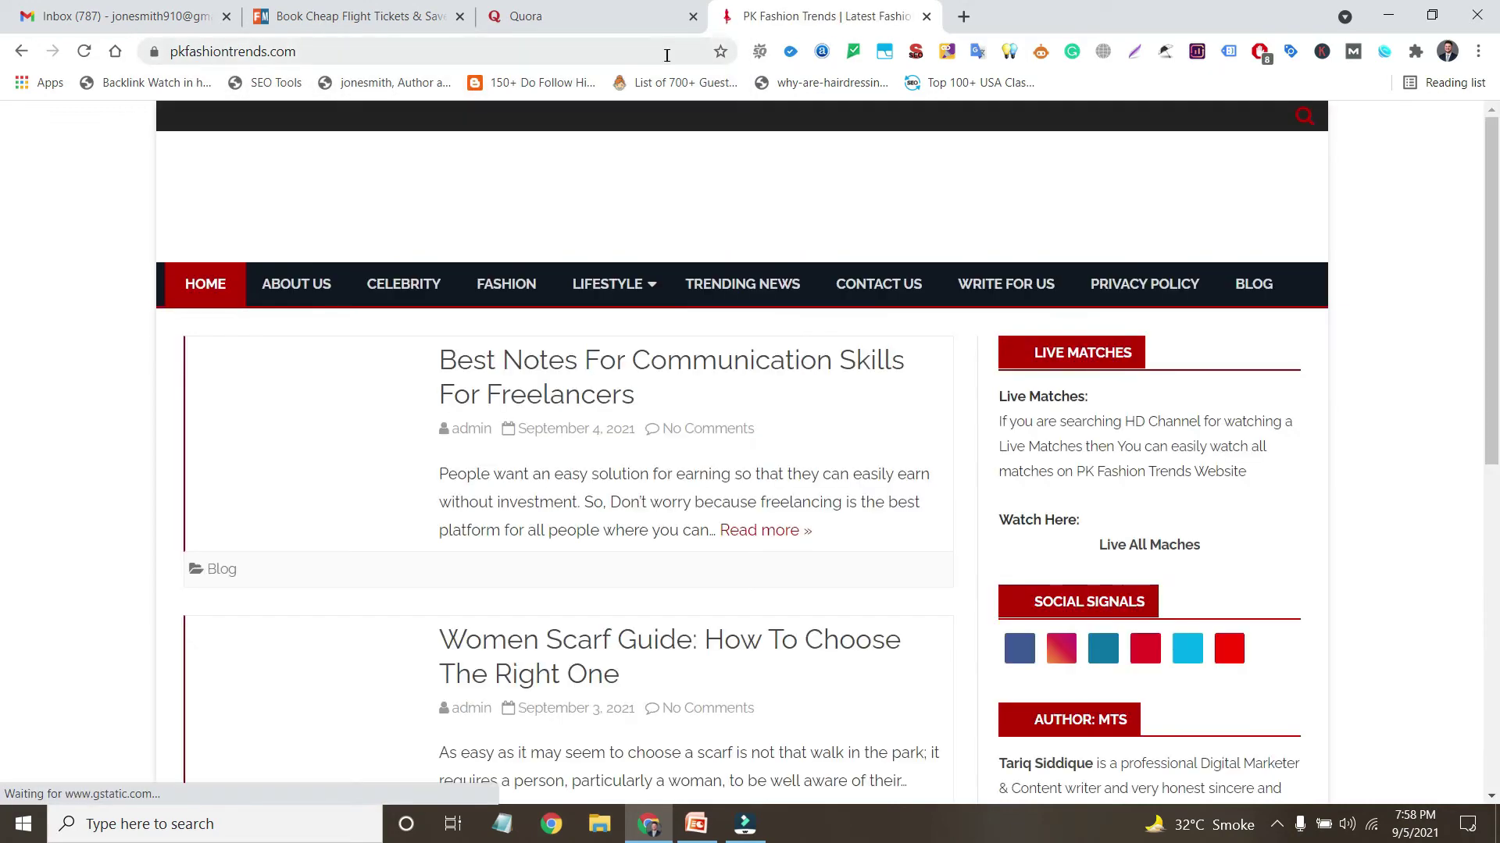
click(667, 55)
key(ctrl+c)
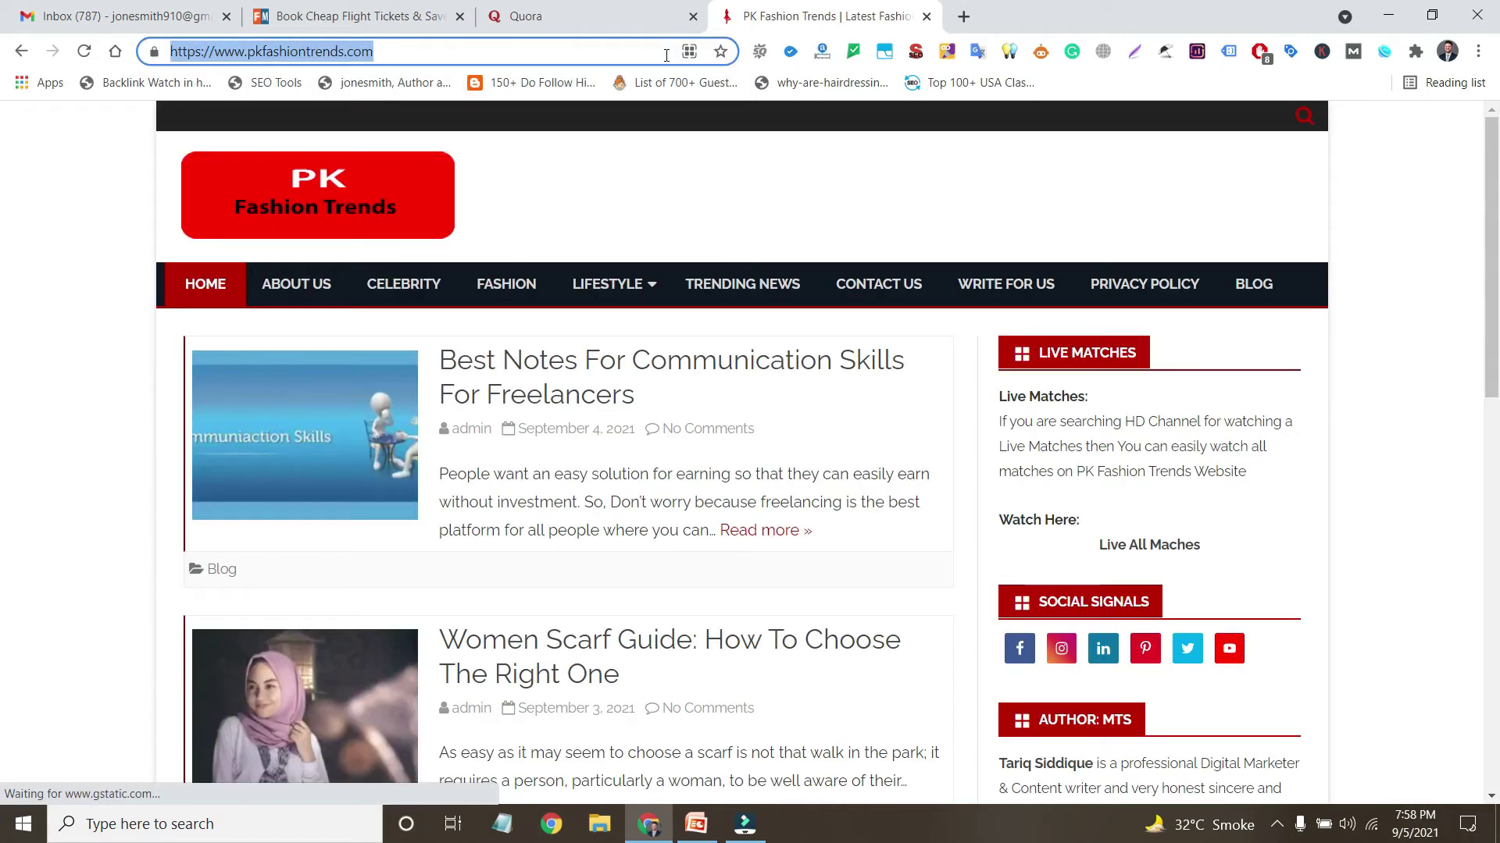
click(680, 11)
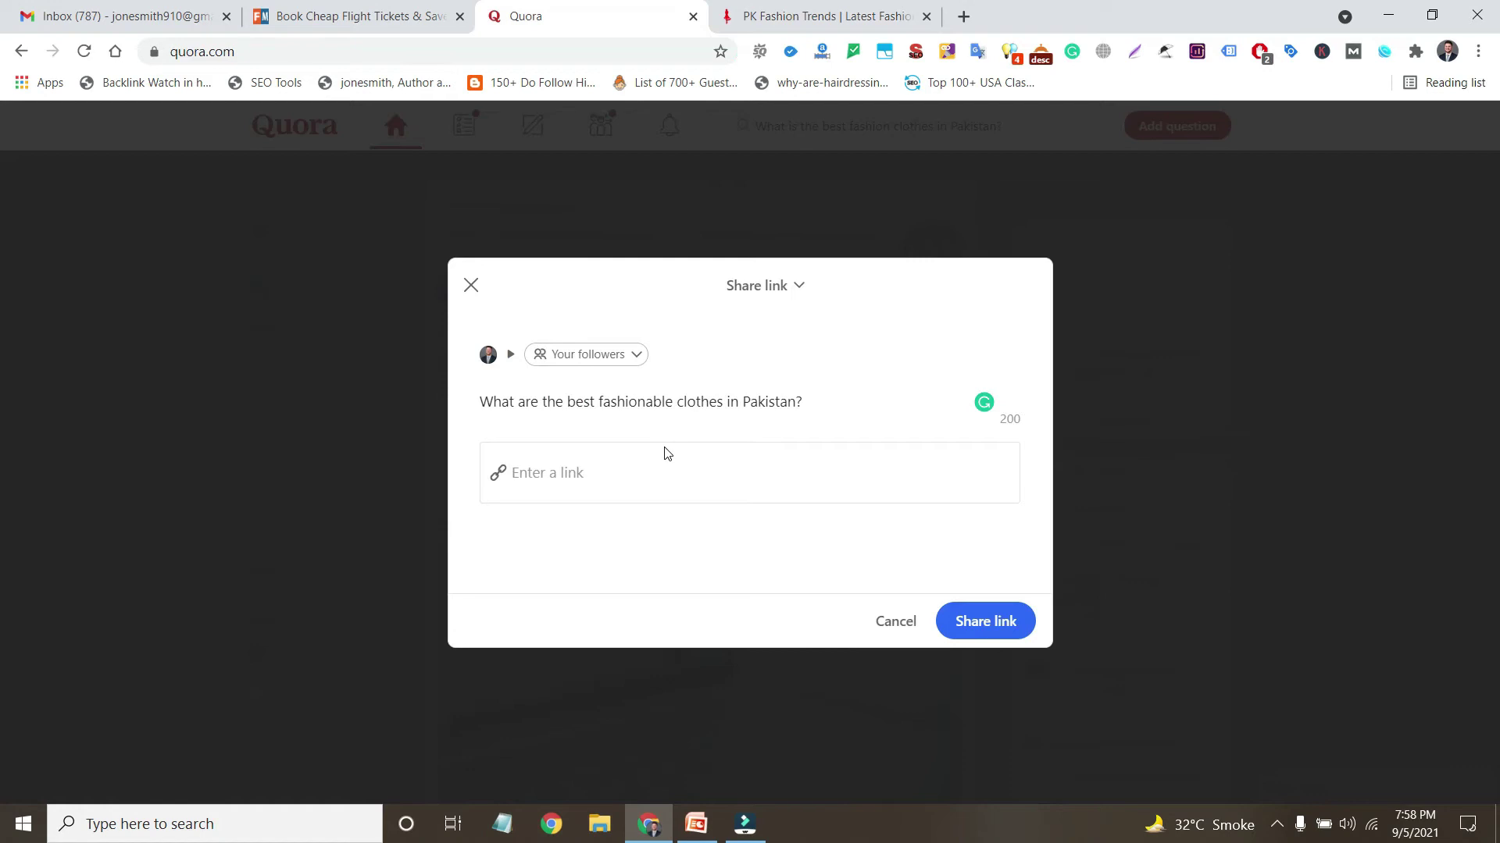
key(ctrl+v)
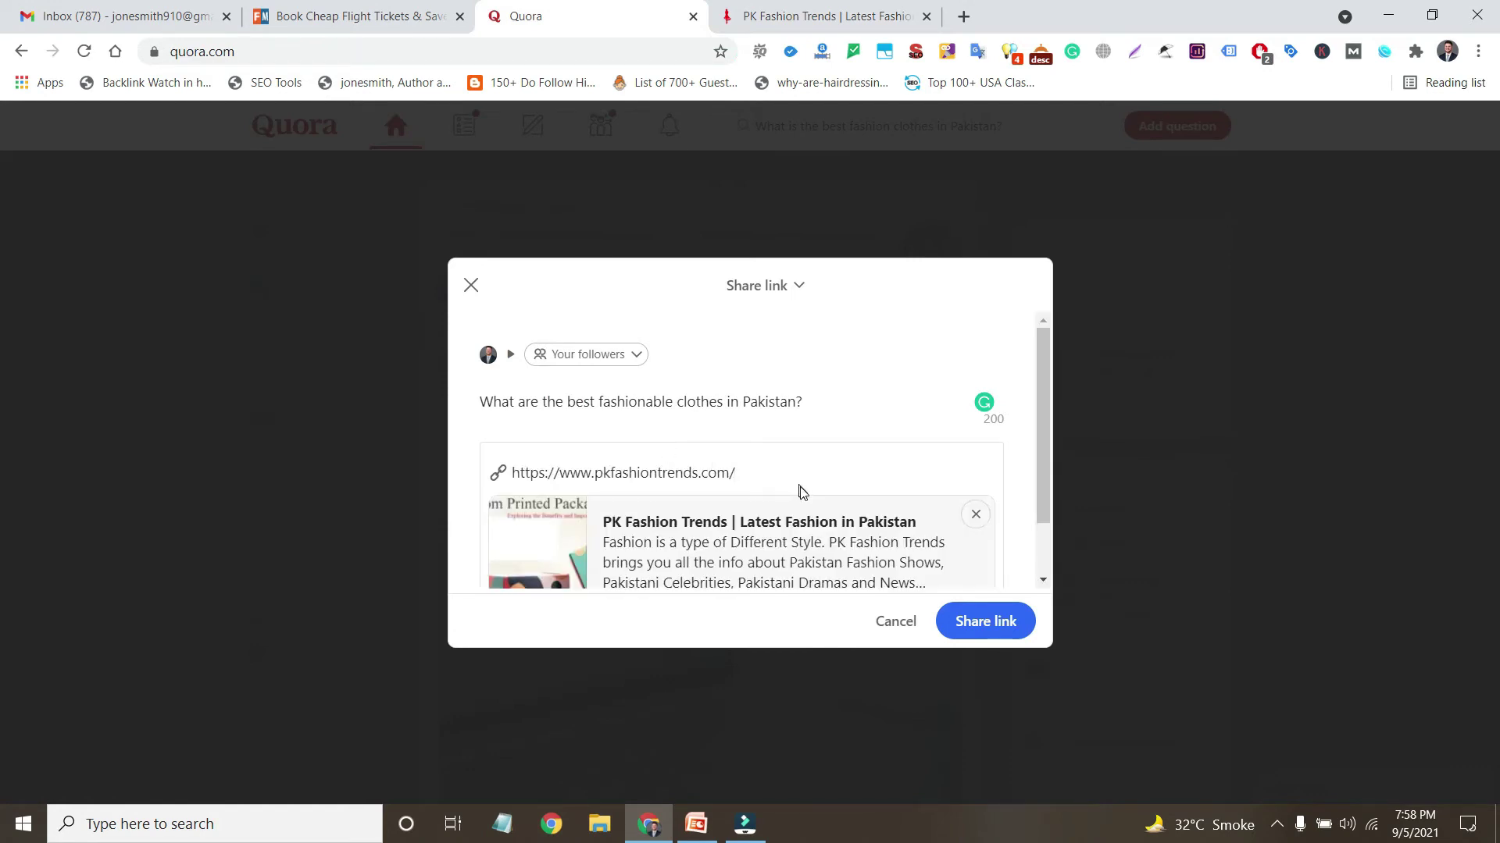
click(968, 626)
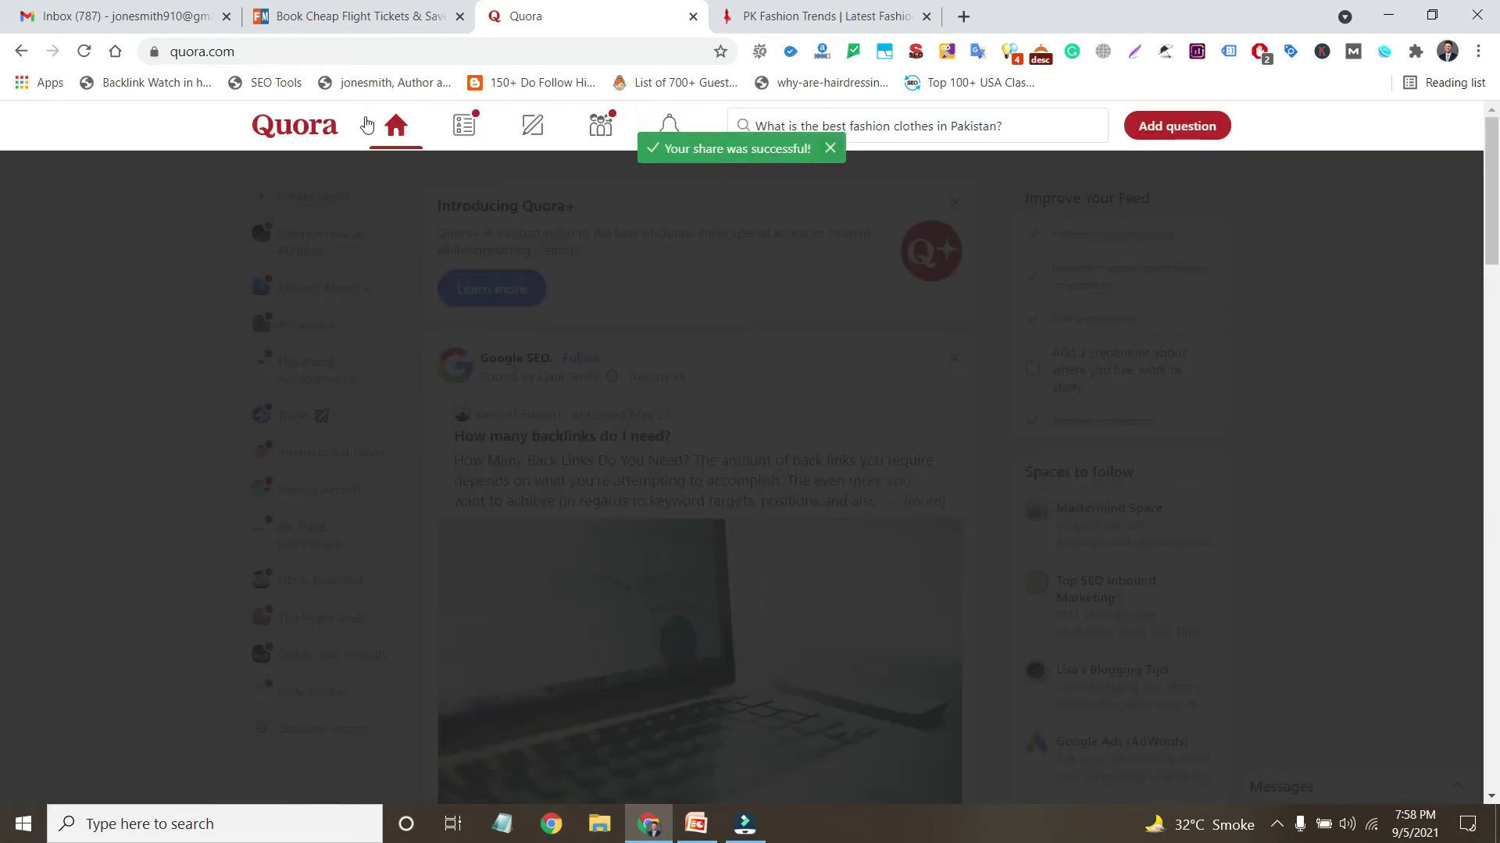
- Open the account's own Quora profile from the home page and locate the newly shared PK Fashion Trends post
click(297, 134)
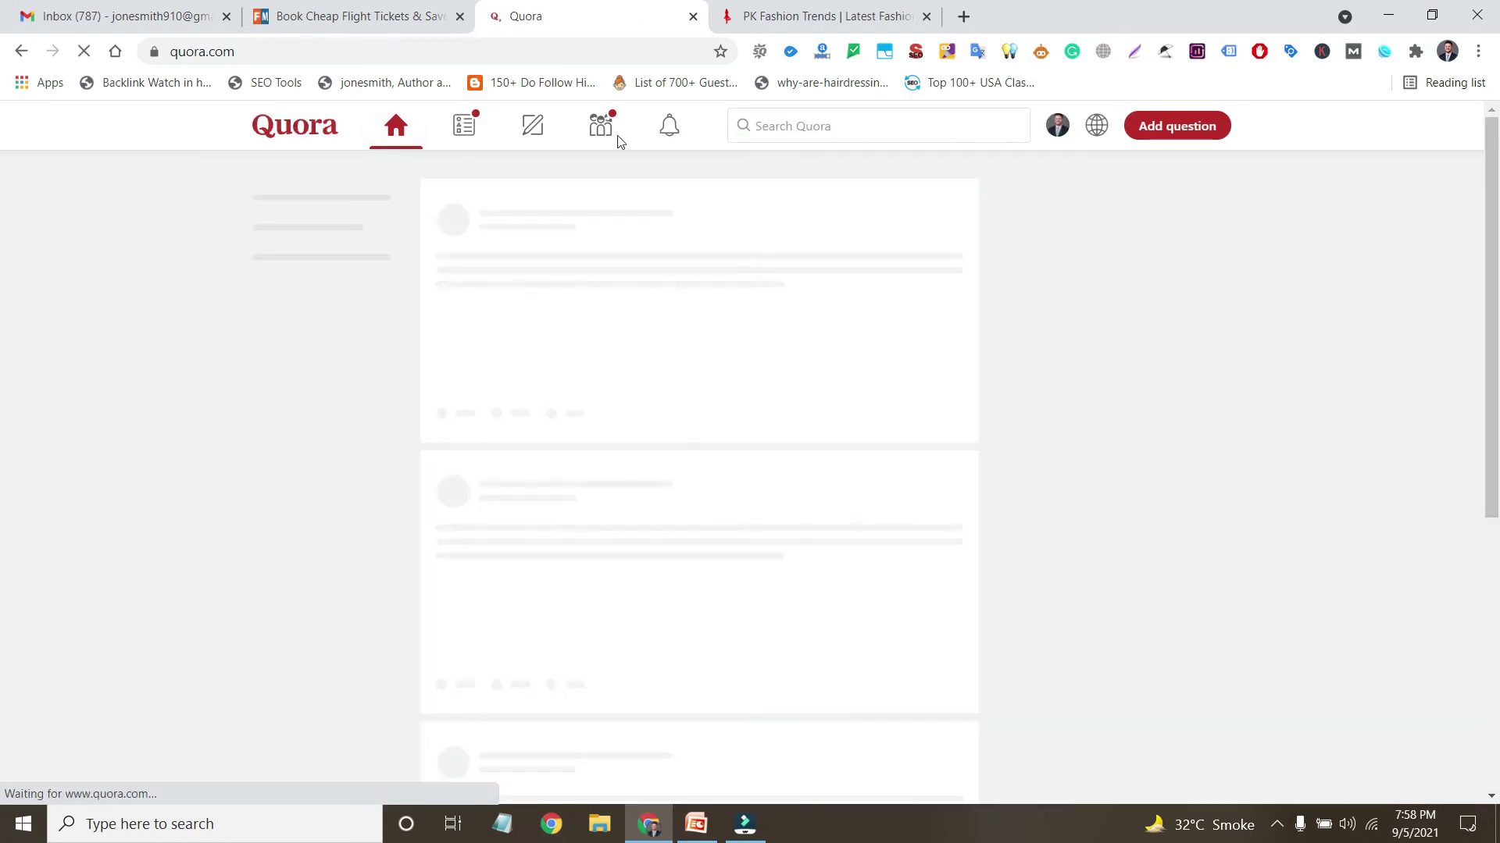
click(1056, 139)
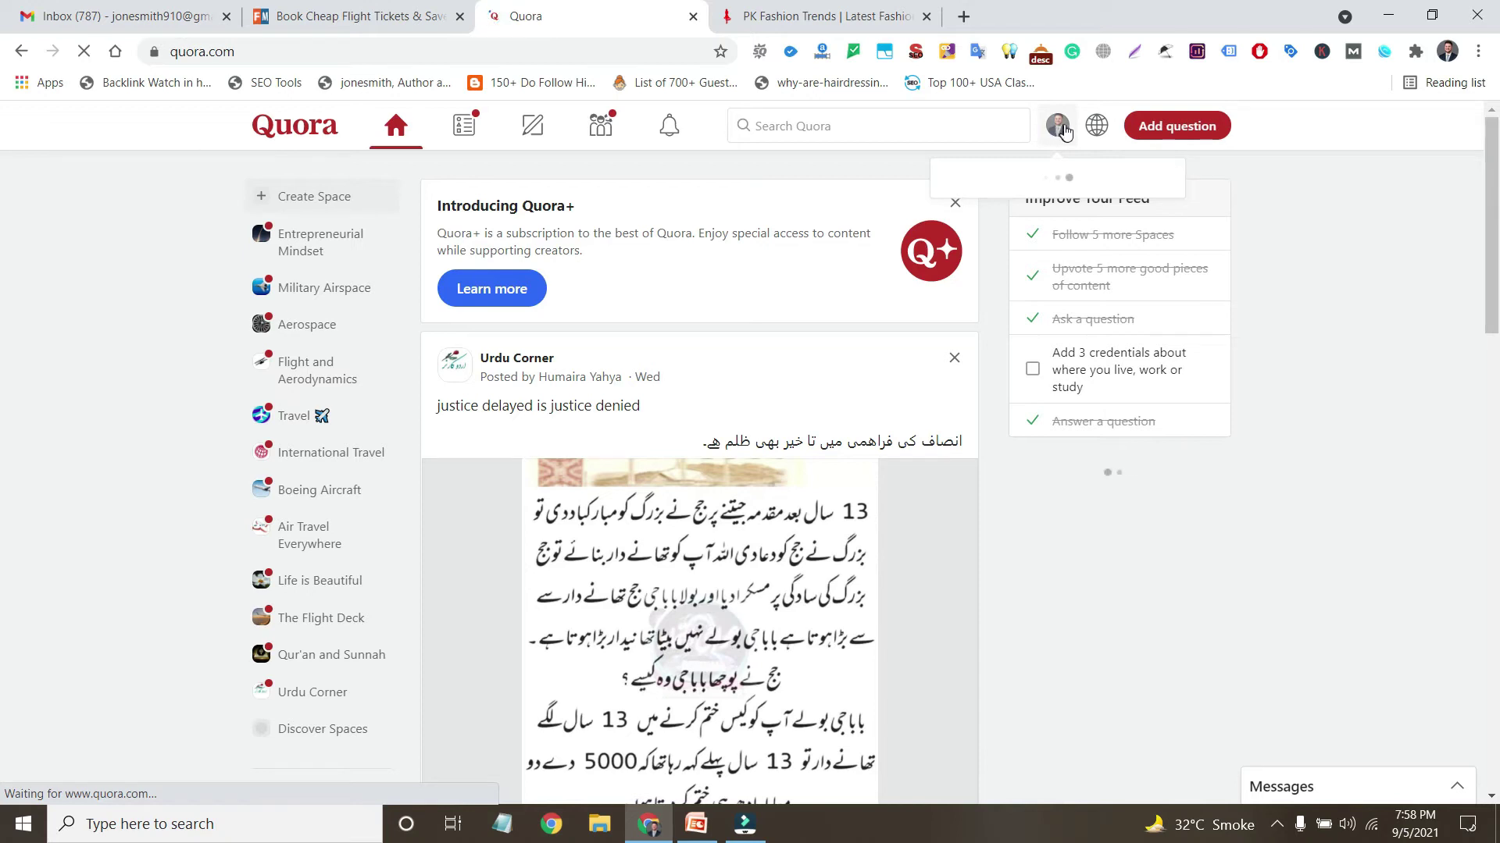
click(1037, 247)
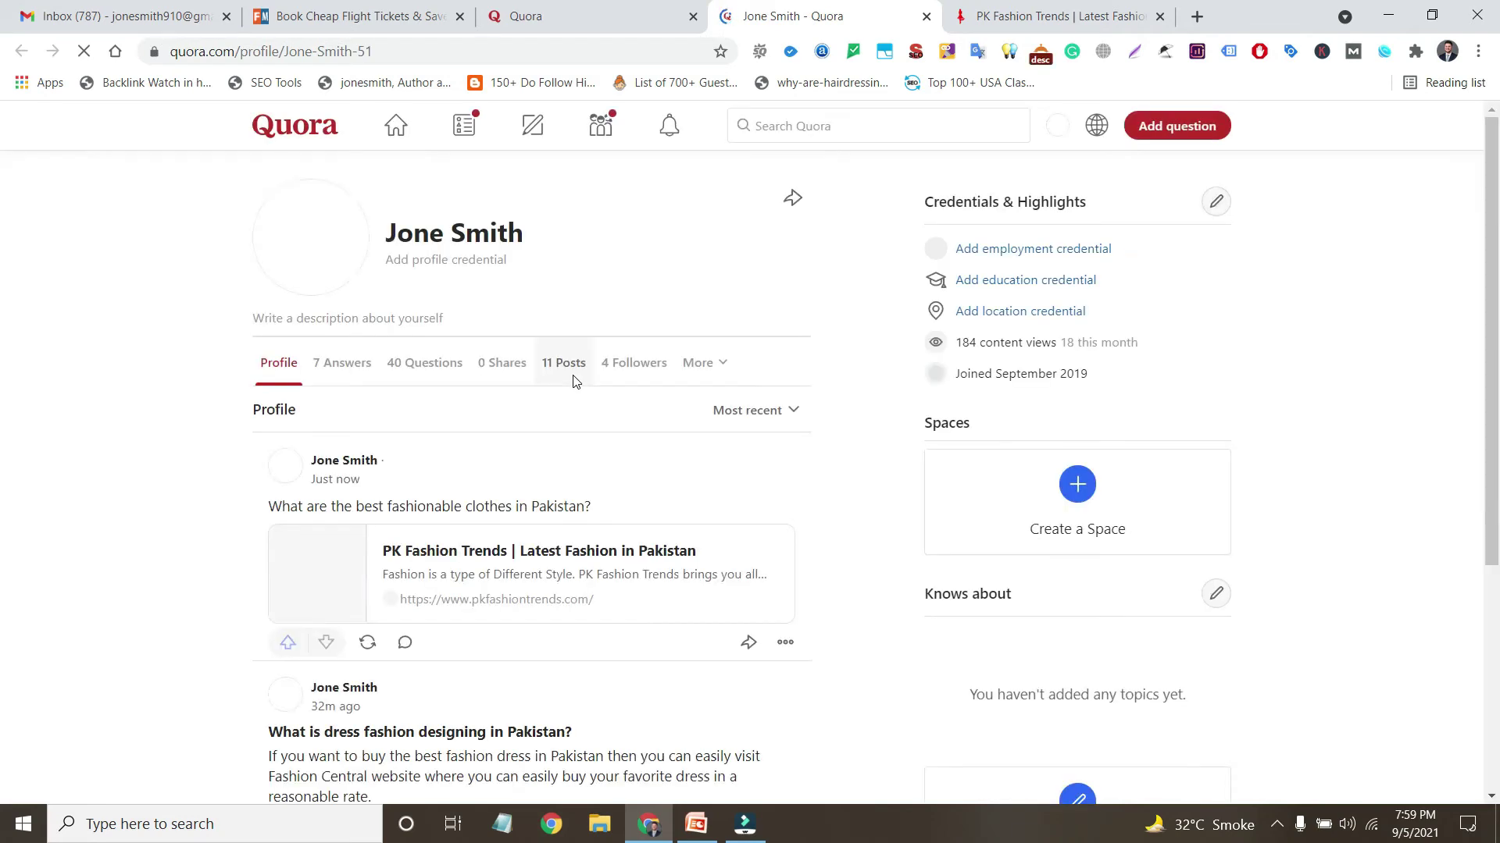
scroll(392, 412, down, 1)
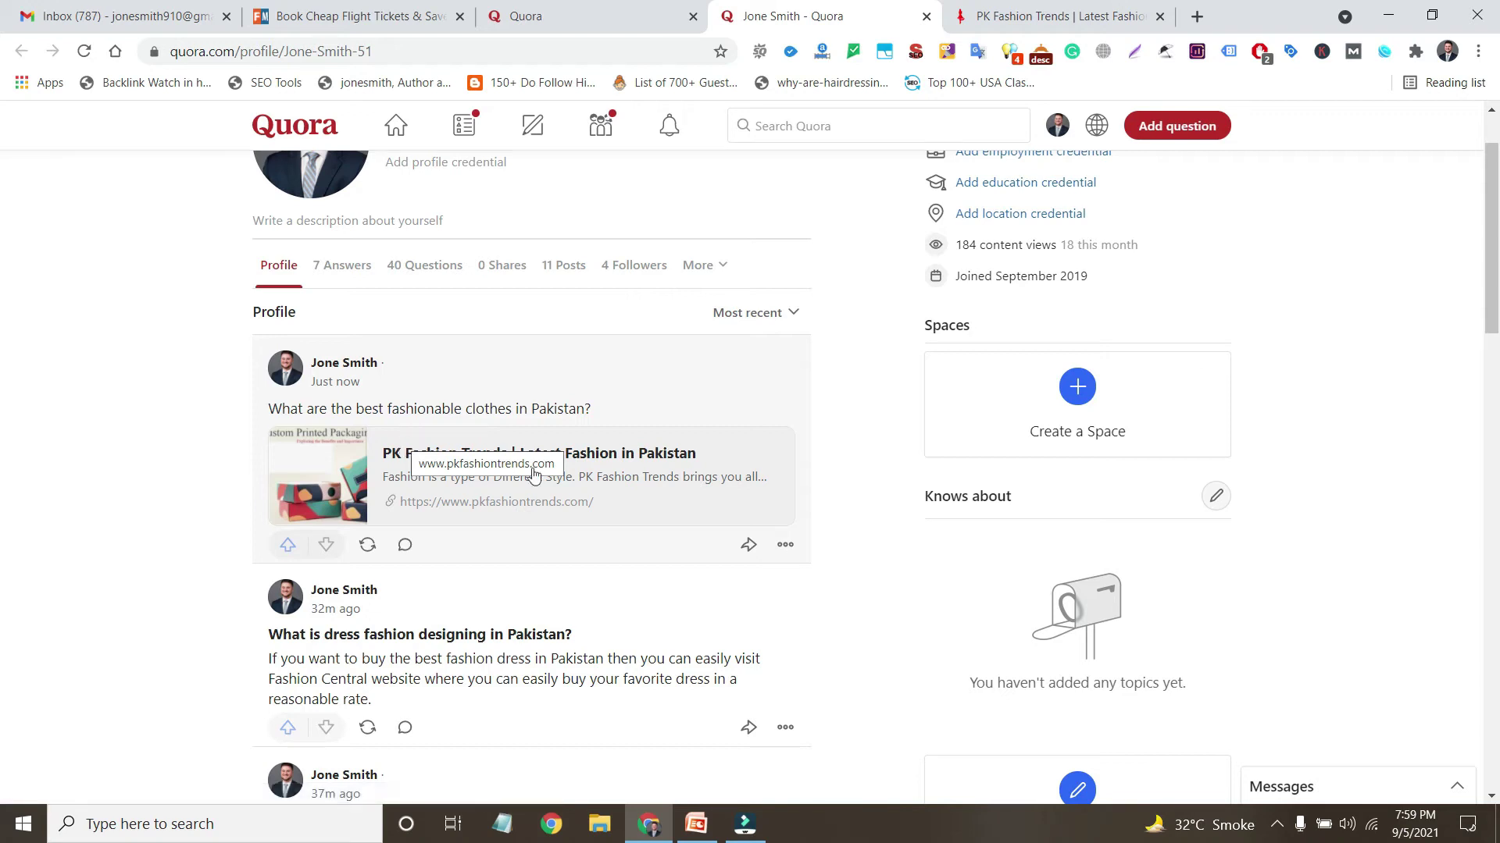
- Copy the PK Fashion Trends post's link, check the post in an incognito window, and close that window
click(754, 555)
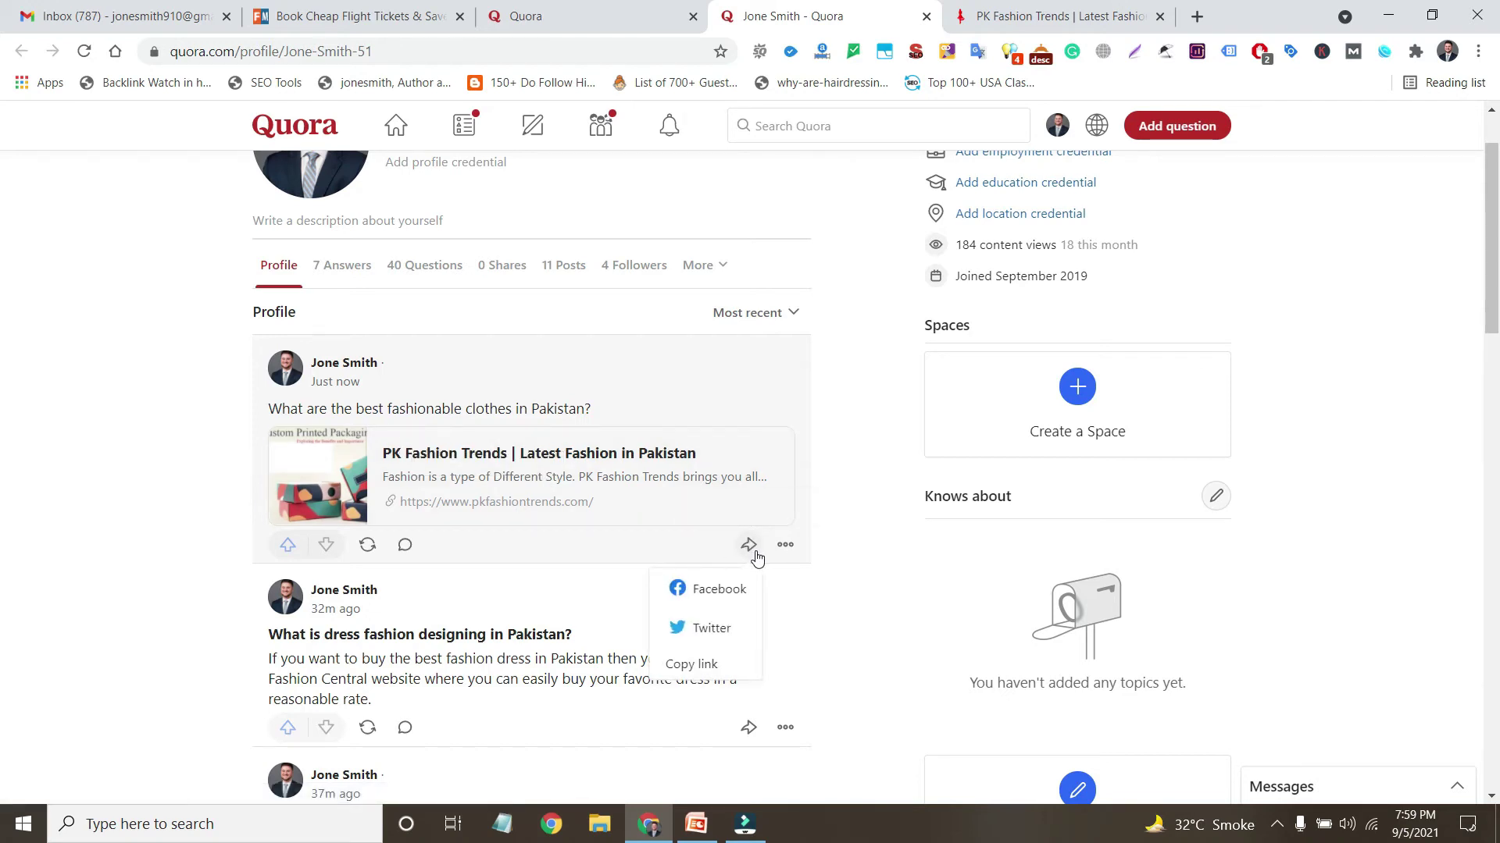
click(705, 665)
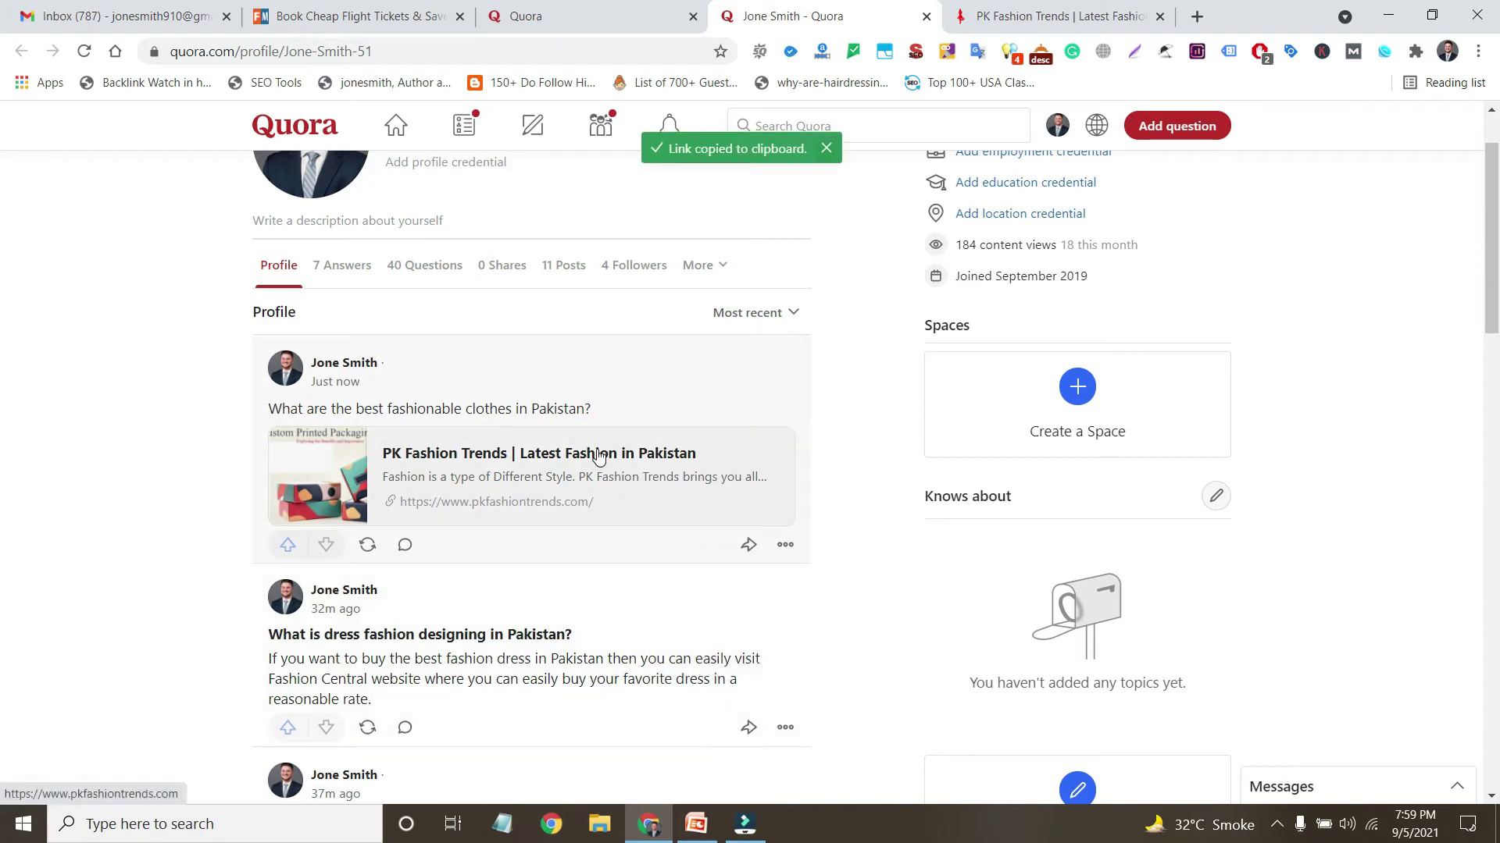
key(ctrl+shift+n)
key(ctrl+v)
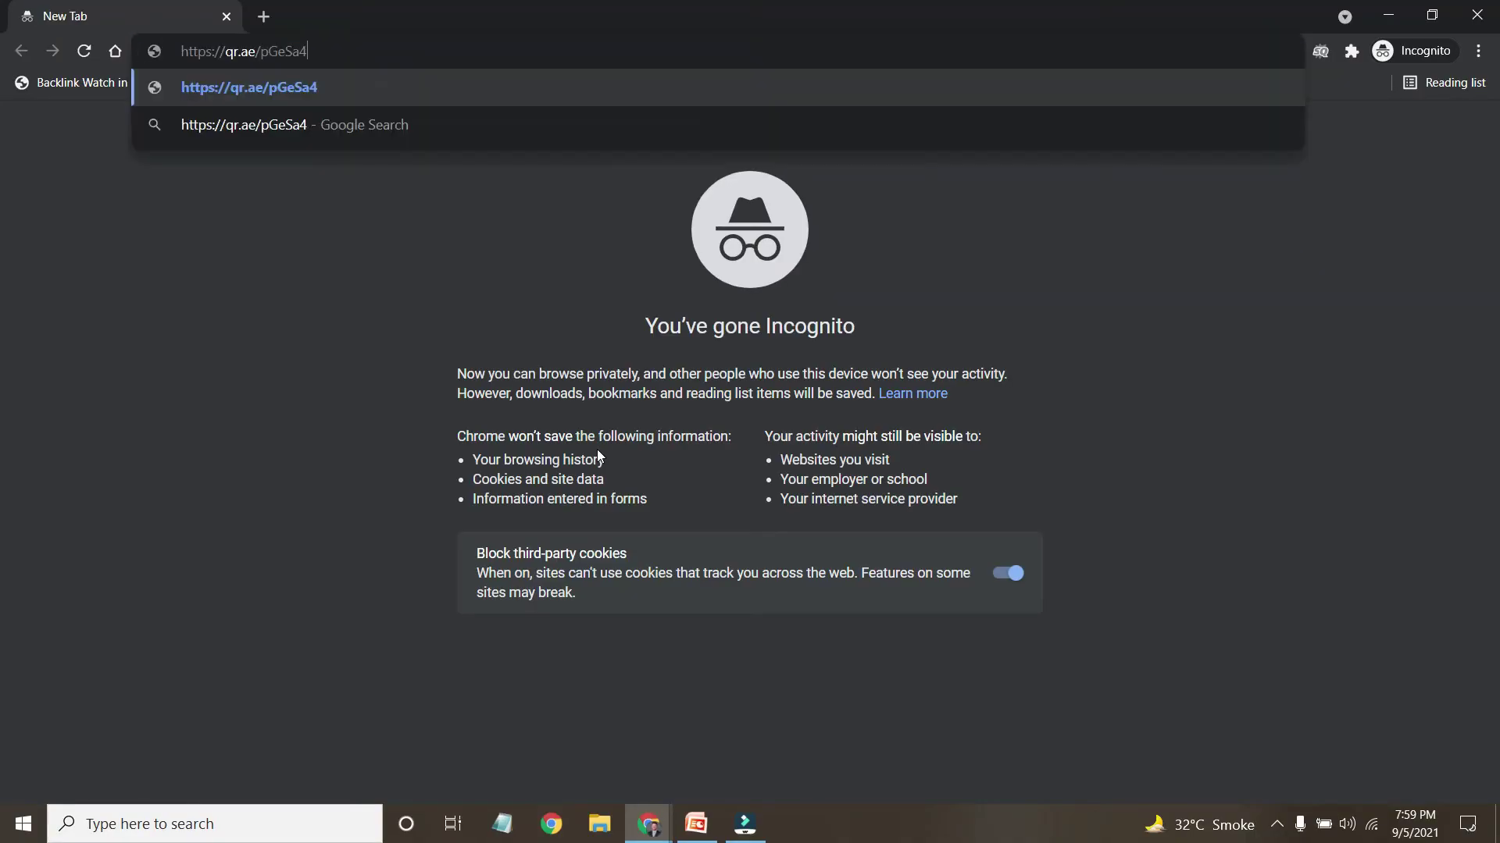
key(Return)
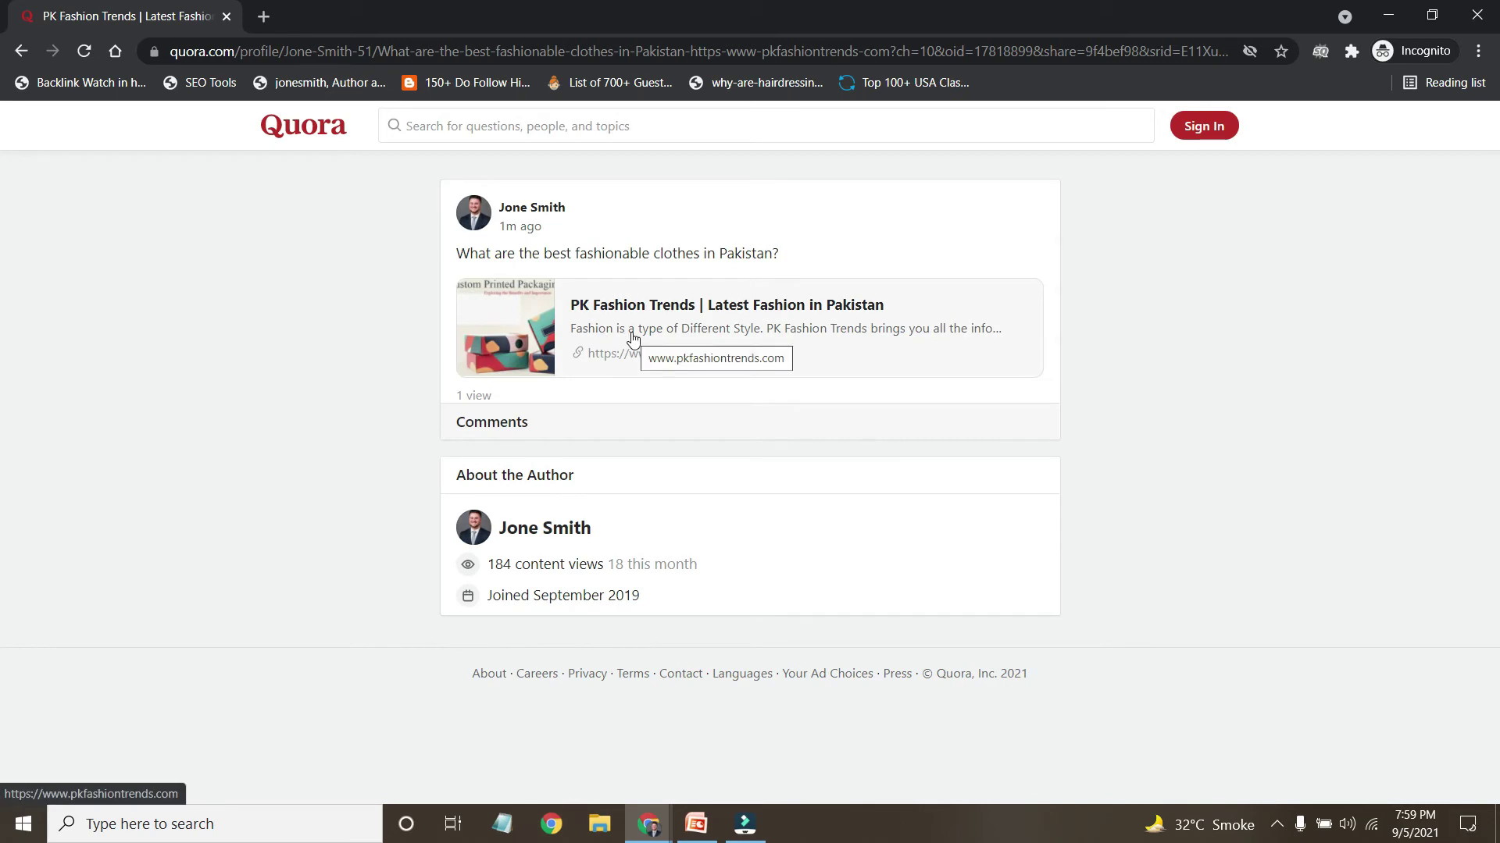
click(227, 16)
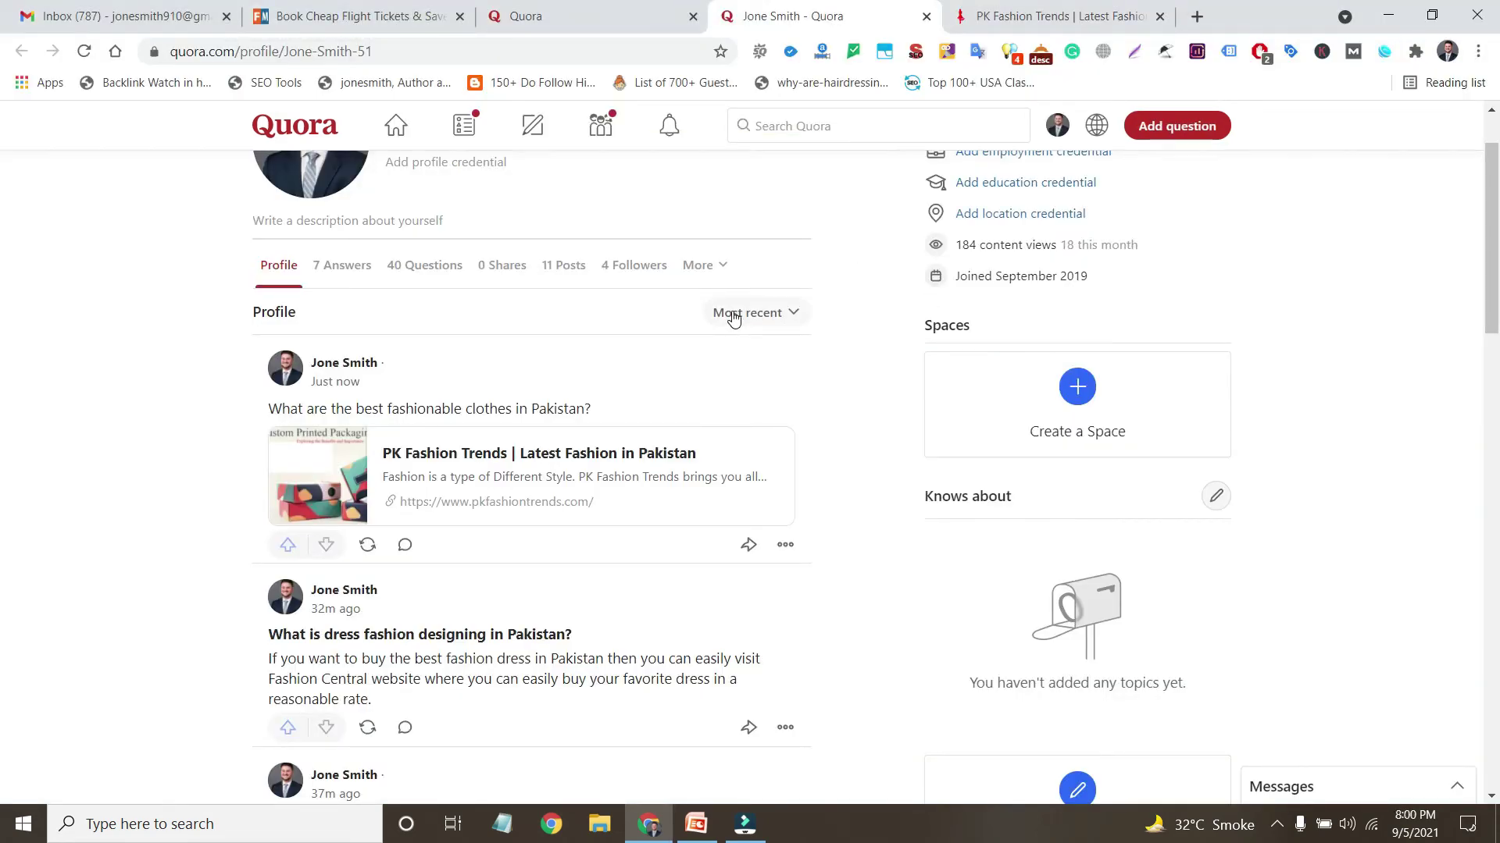
- Enter "Where can i find the best SEO service in" as the Quora search query
click(798, 125)
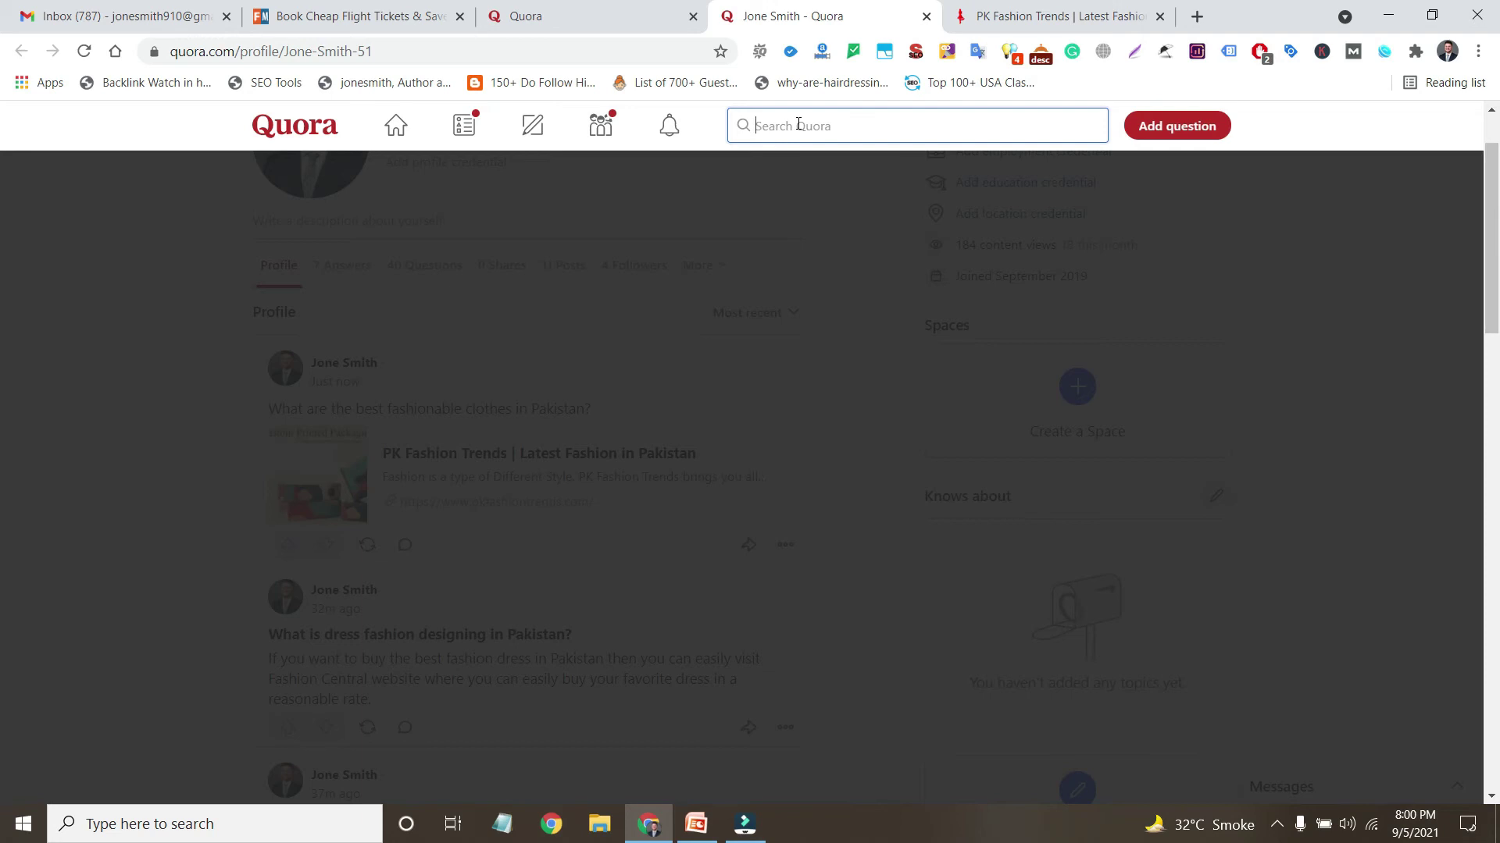
text(Hi)
key(BackSpace)
key(BackSpace)
text(What)
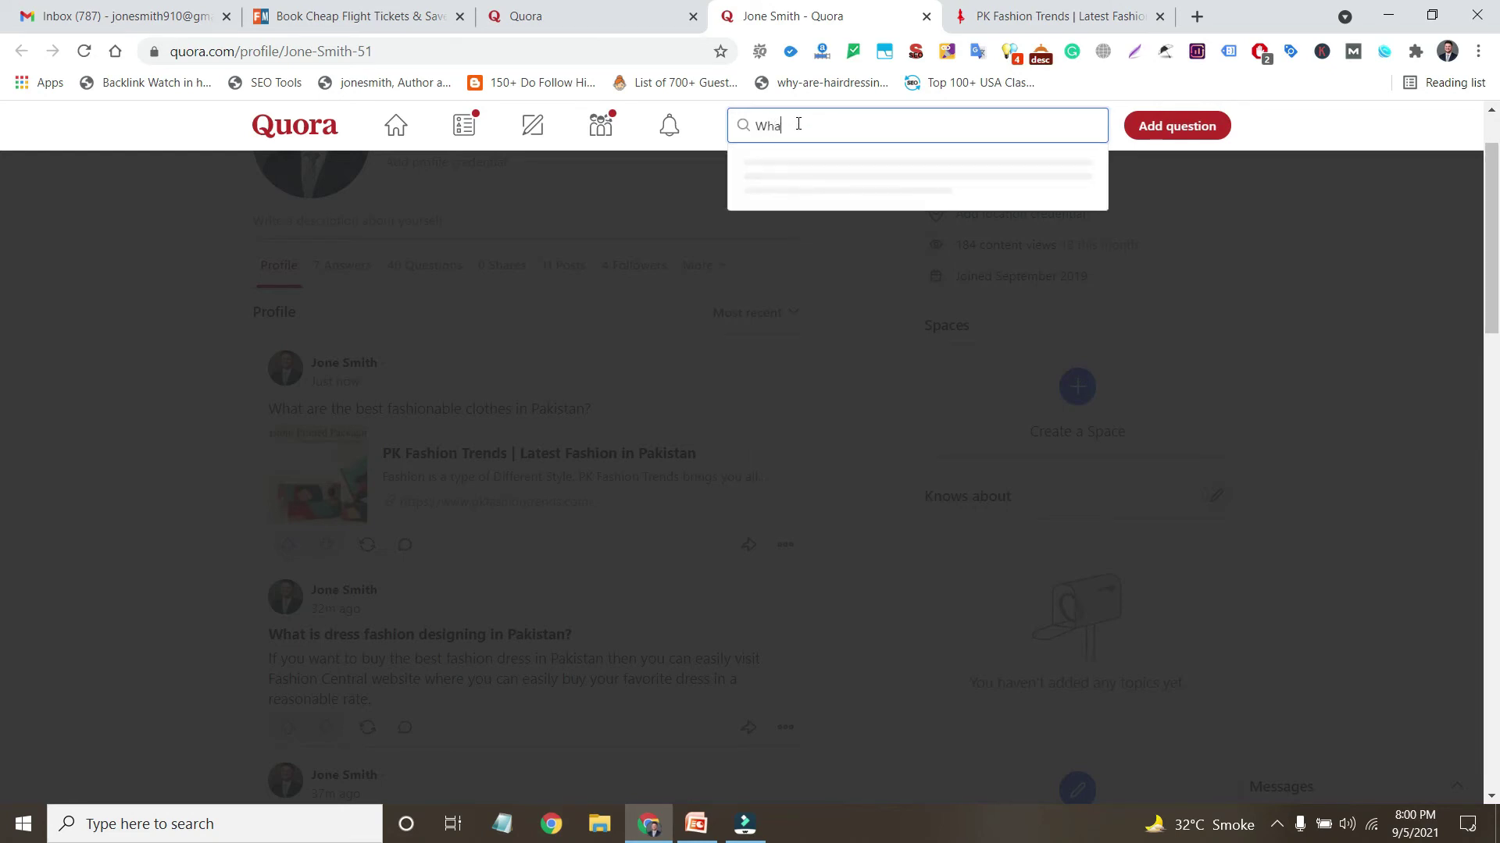
key(BackSpace)
key(BackSpace)
key(BackSpace)
key(BackSpace)
text(Wher)
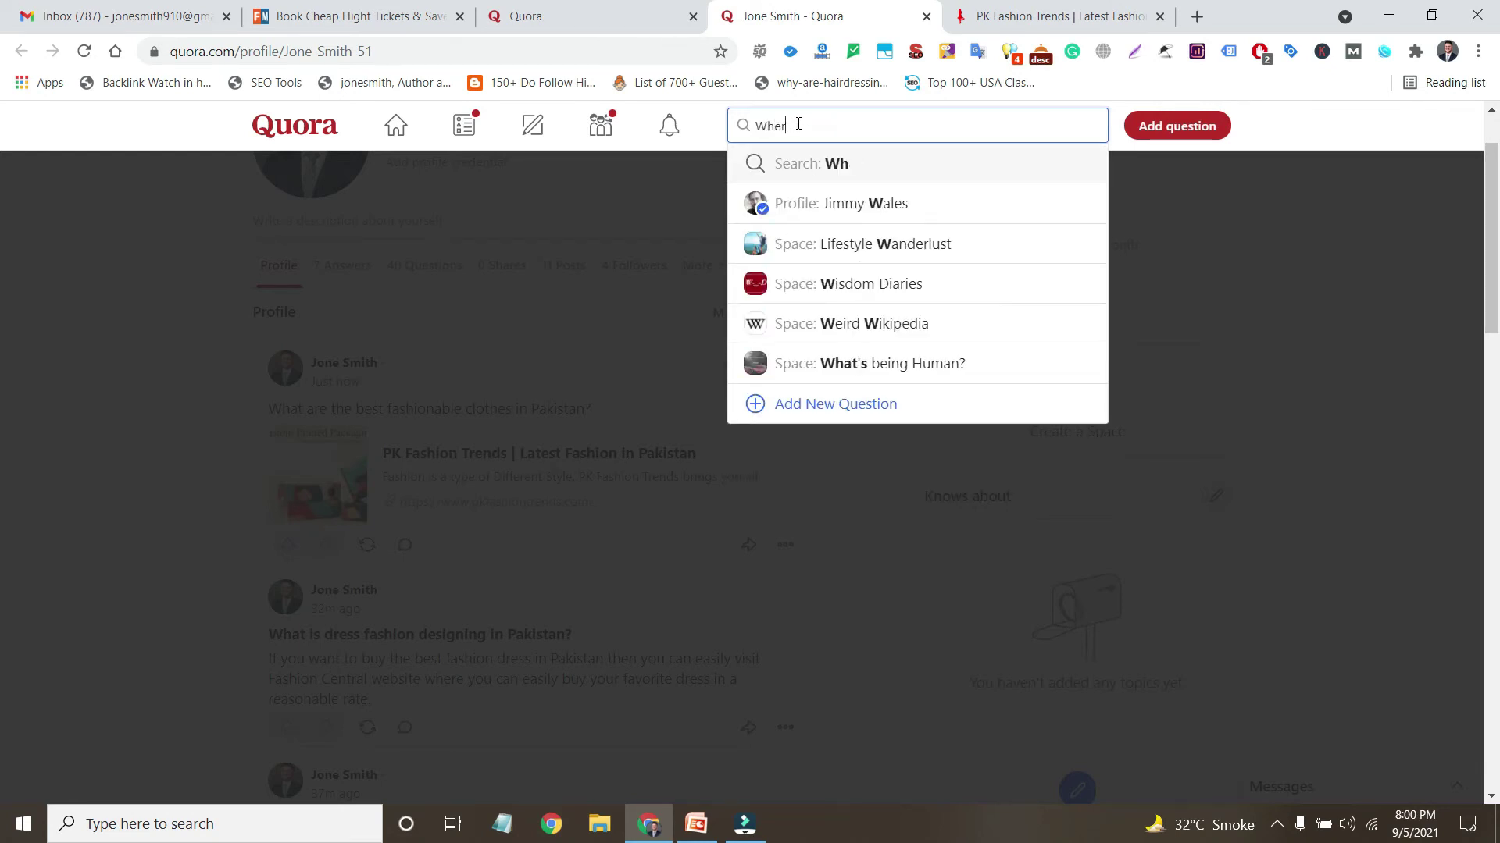
text(e can i find )
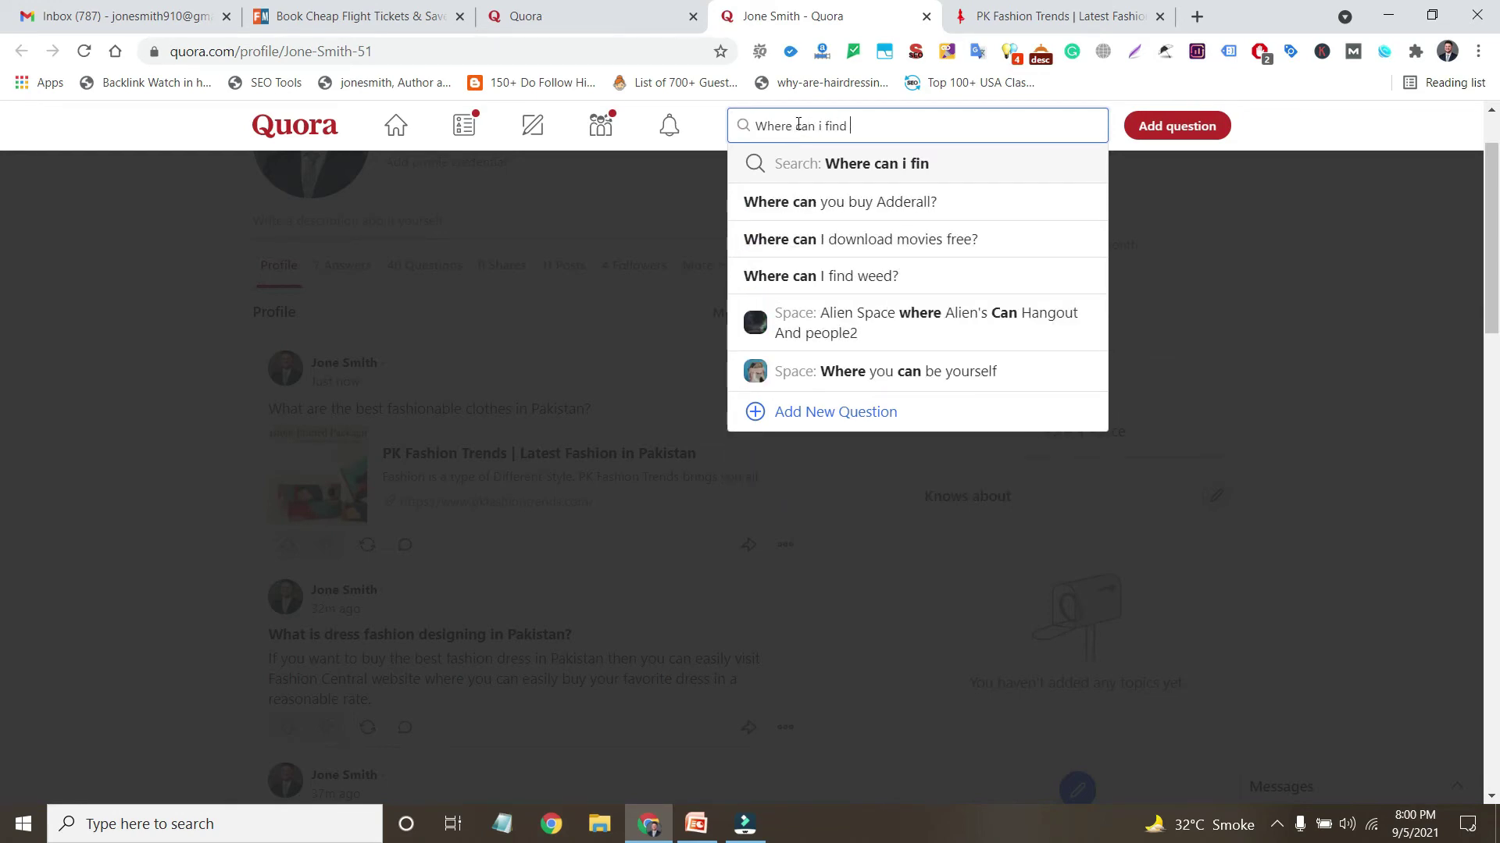
text(tne)
key(BackSpace)
key(BackSpace)
key(BackSpace)
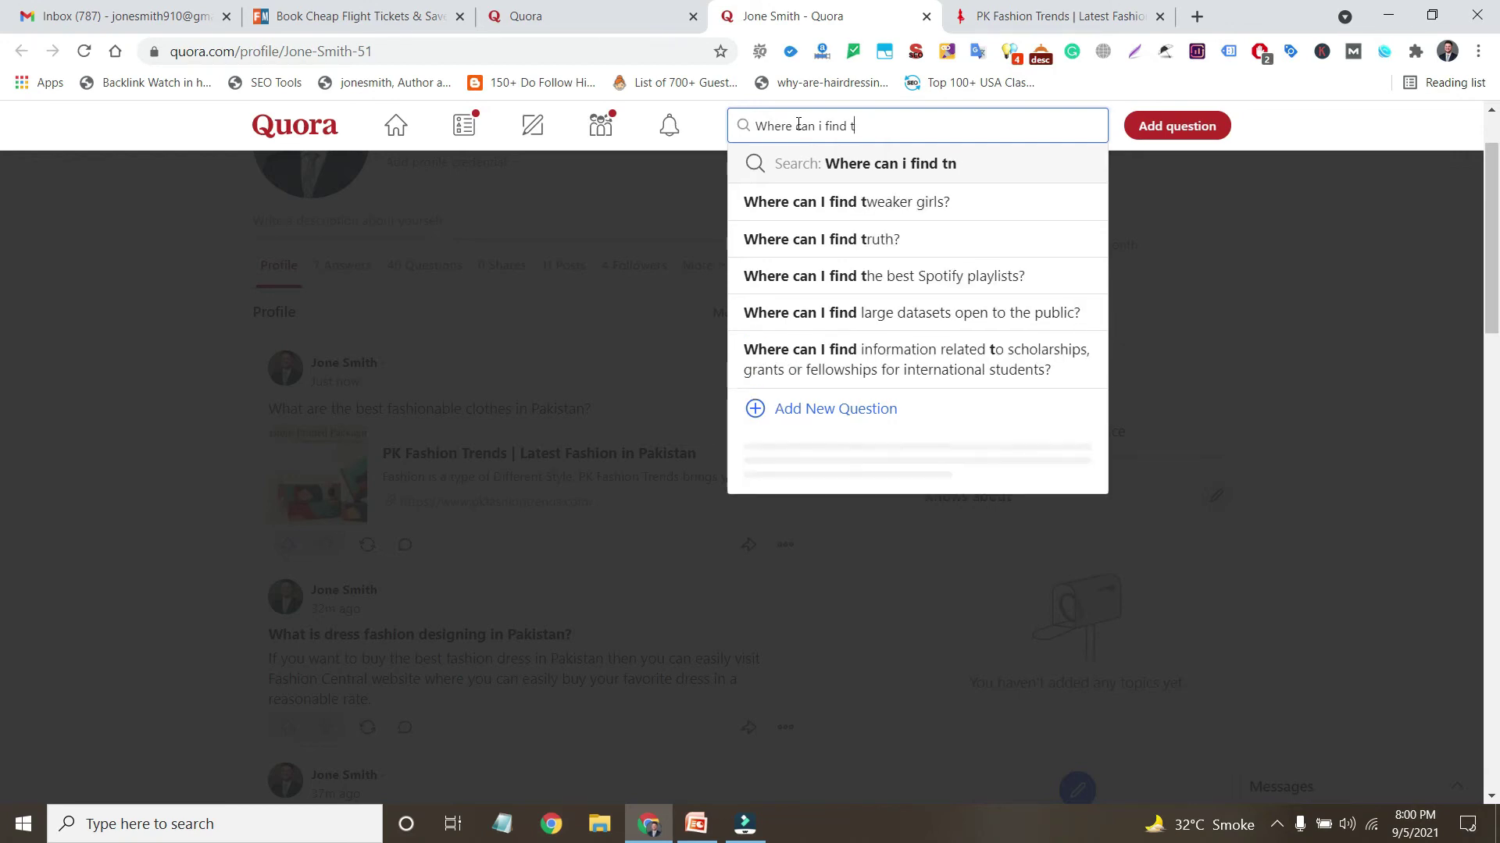
text(he best)
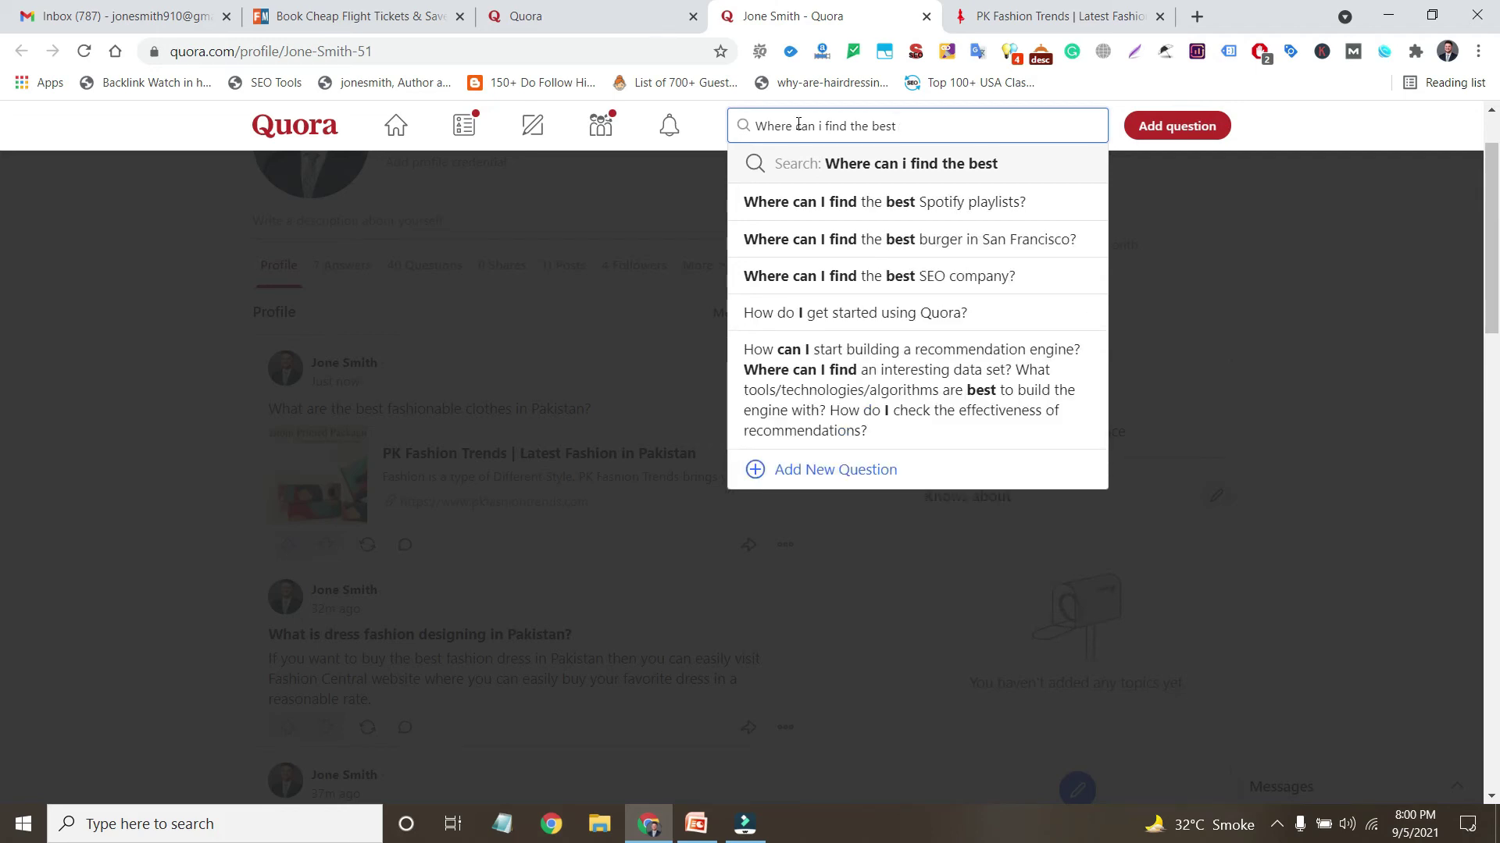
text(SEO)
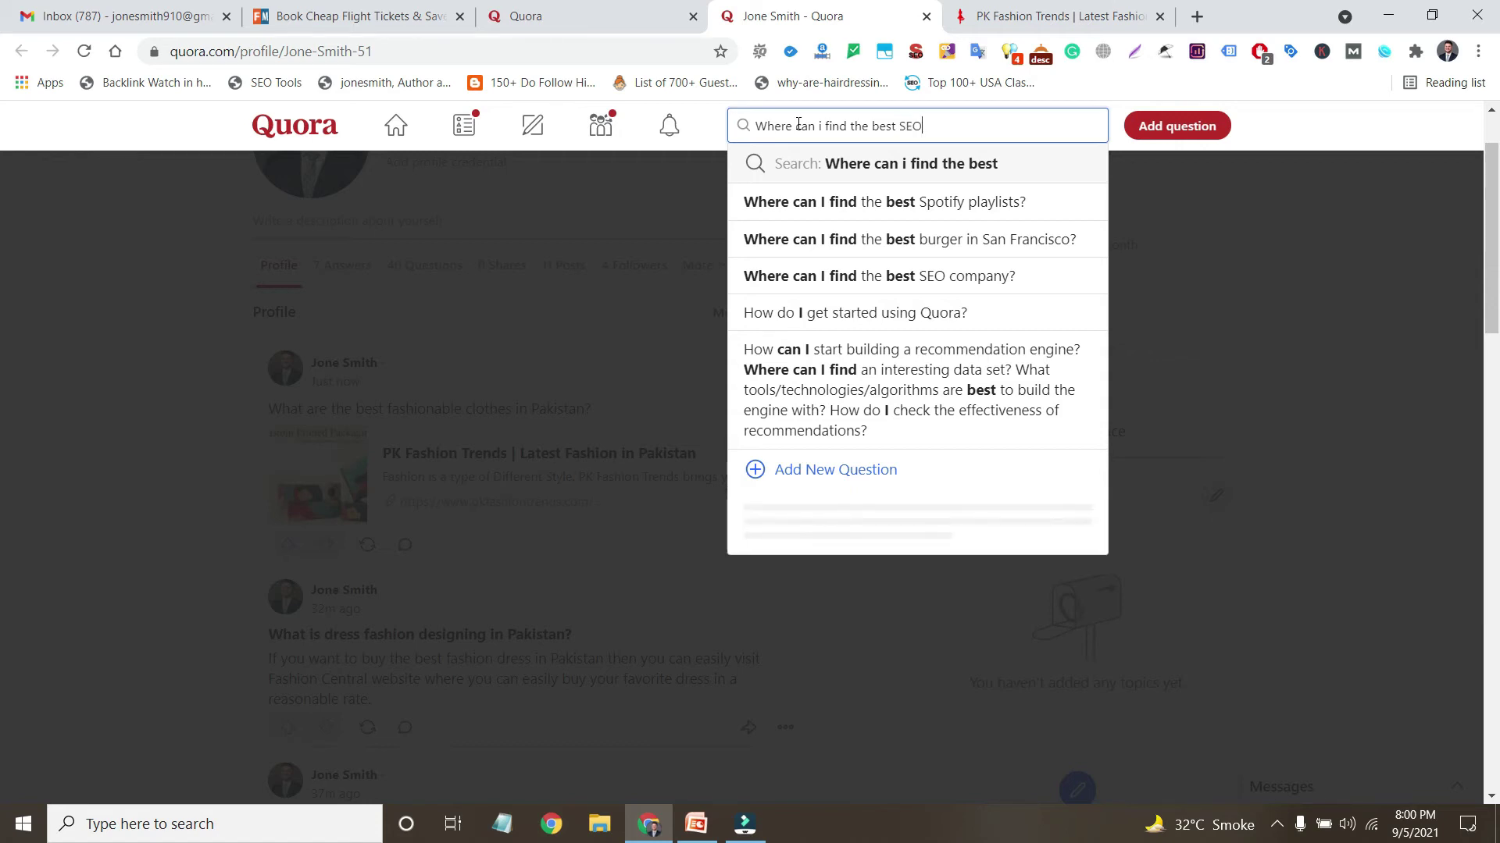
text( serv)
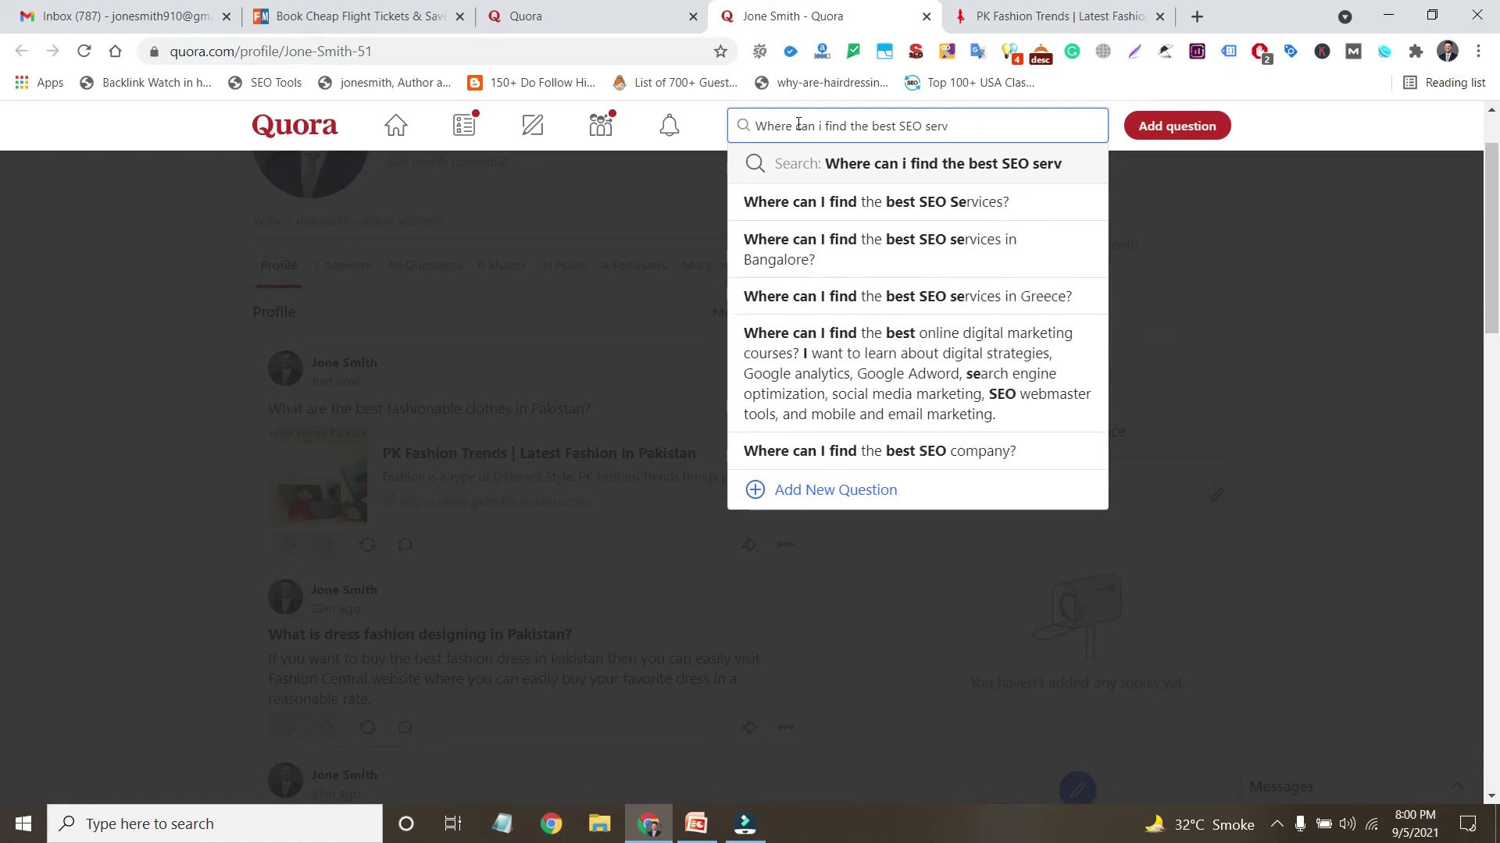
text(ieice )
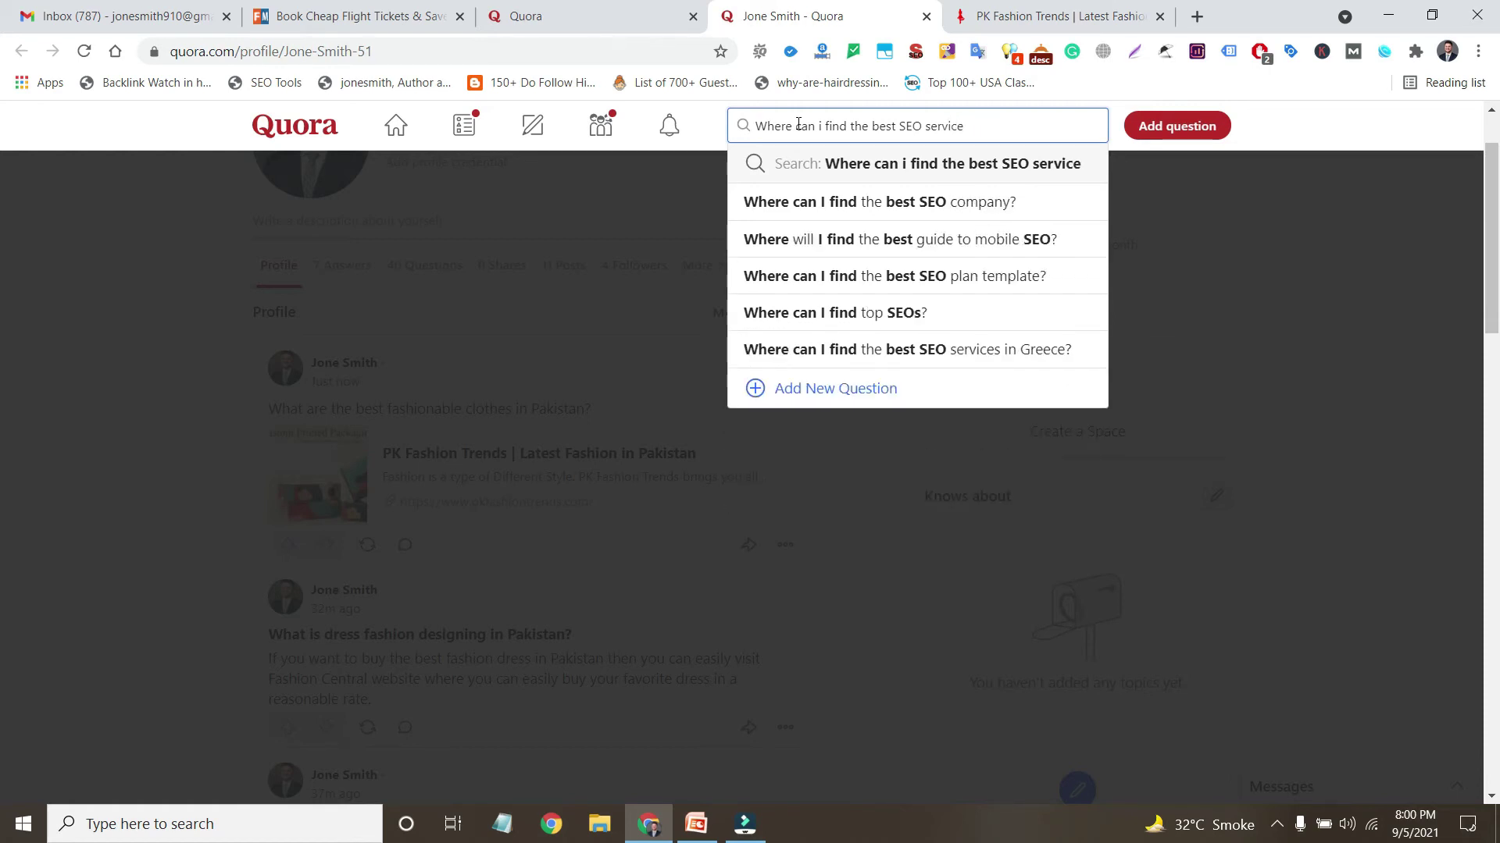
text(in)
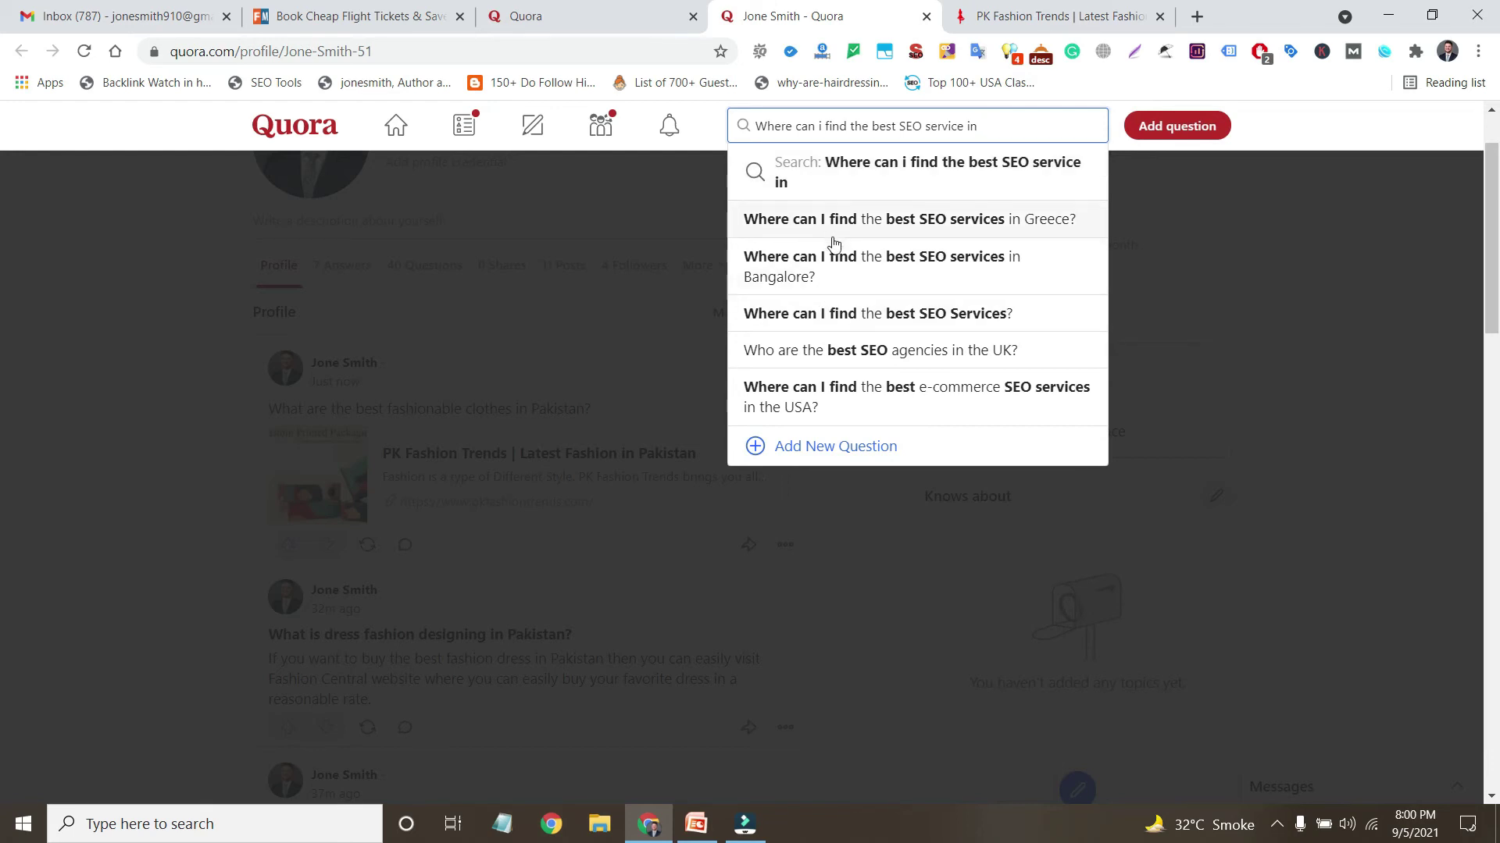
- Open the suggested question "Where can I find the best SEO Services?" and start writing an answer to it
click(861, 323)
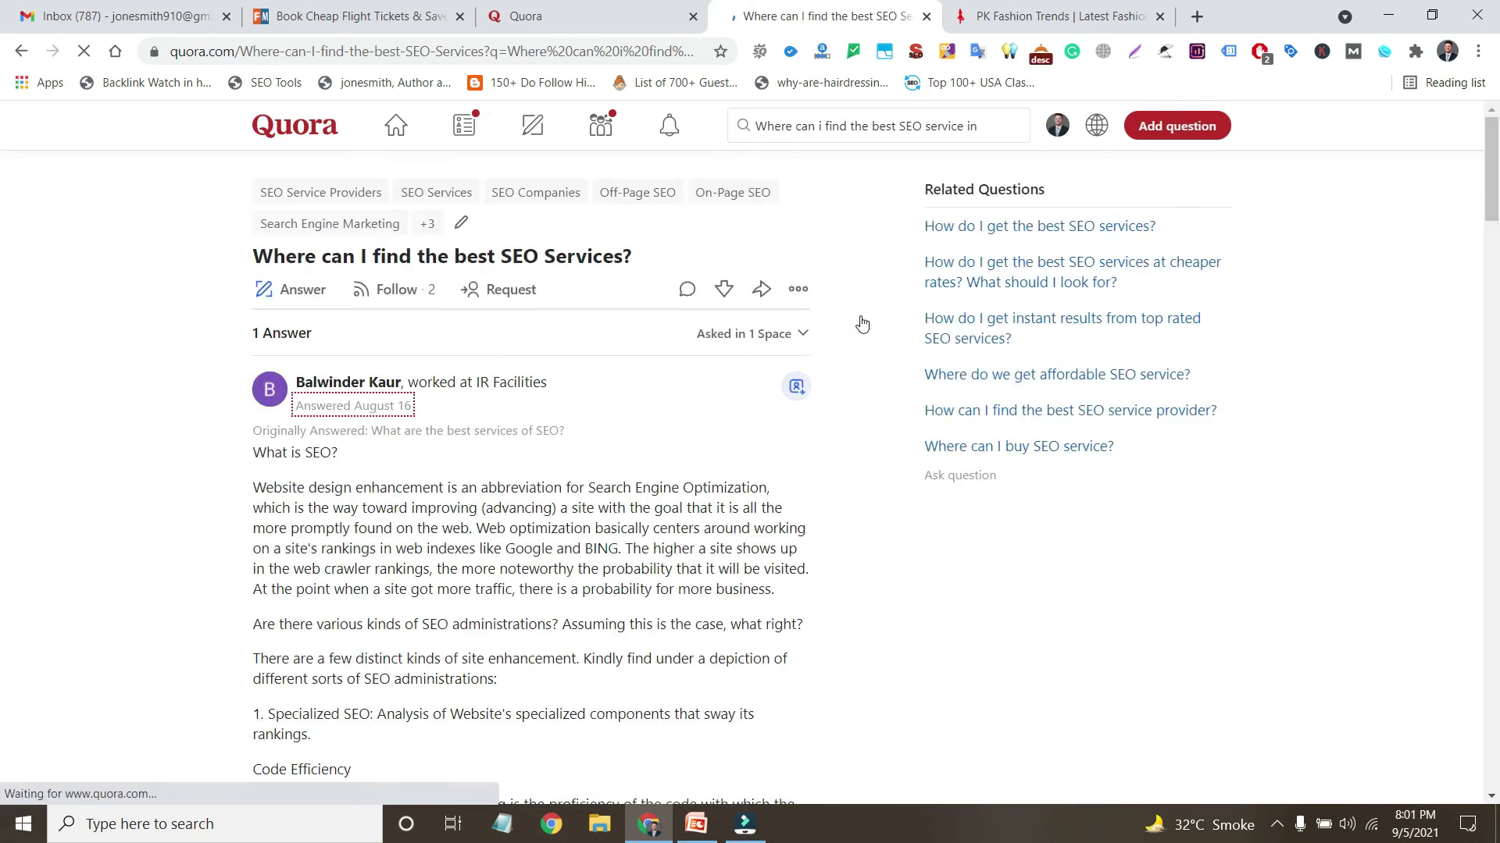
click(305, 287)
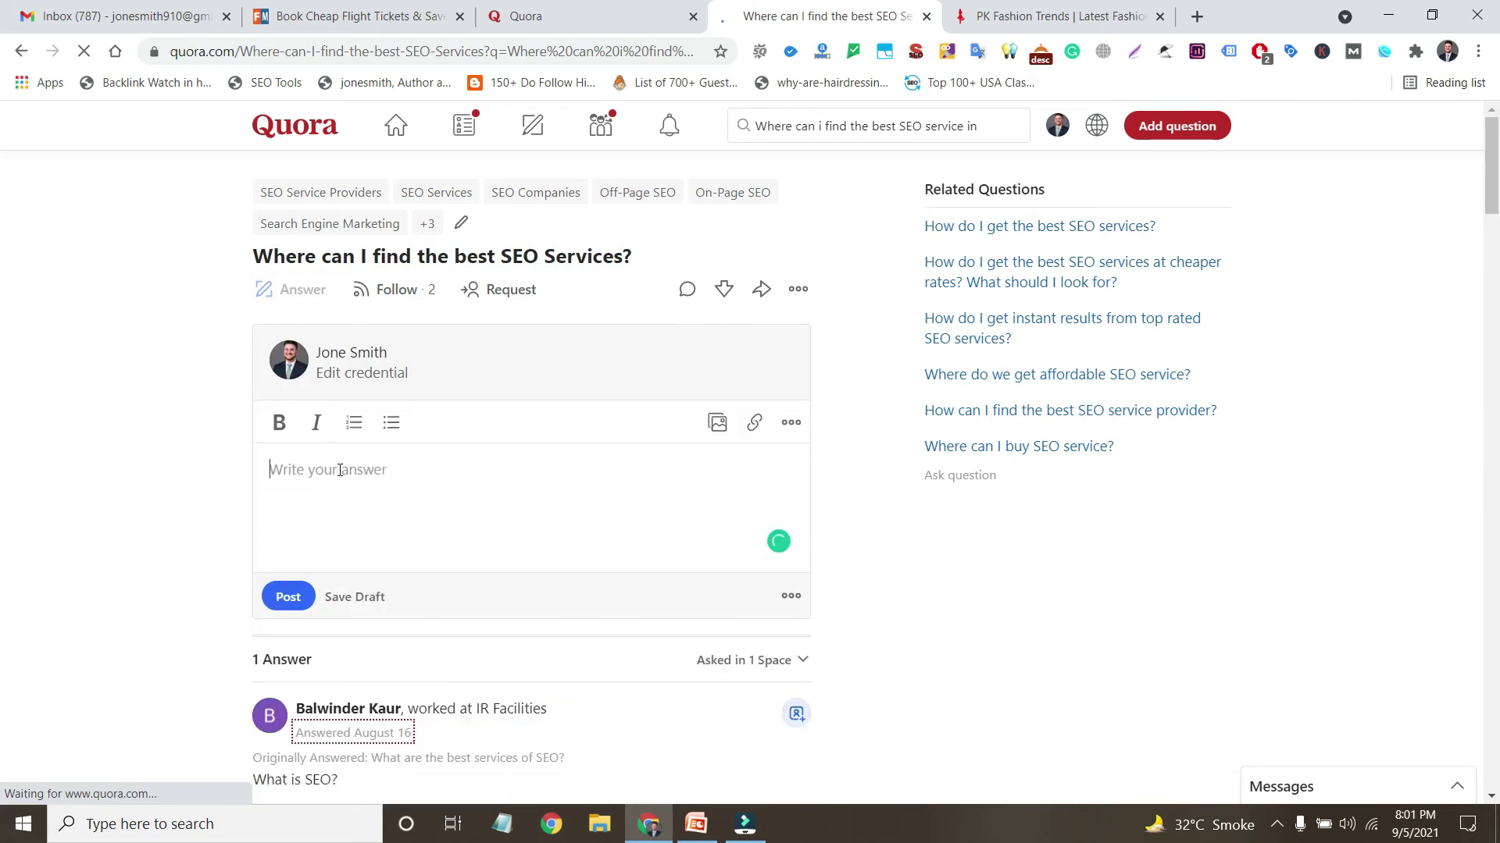
click(339, 469)
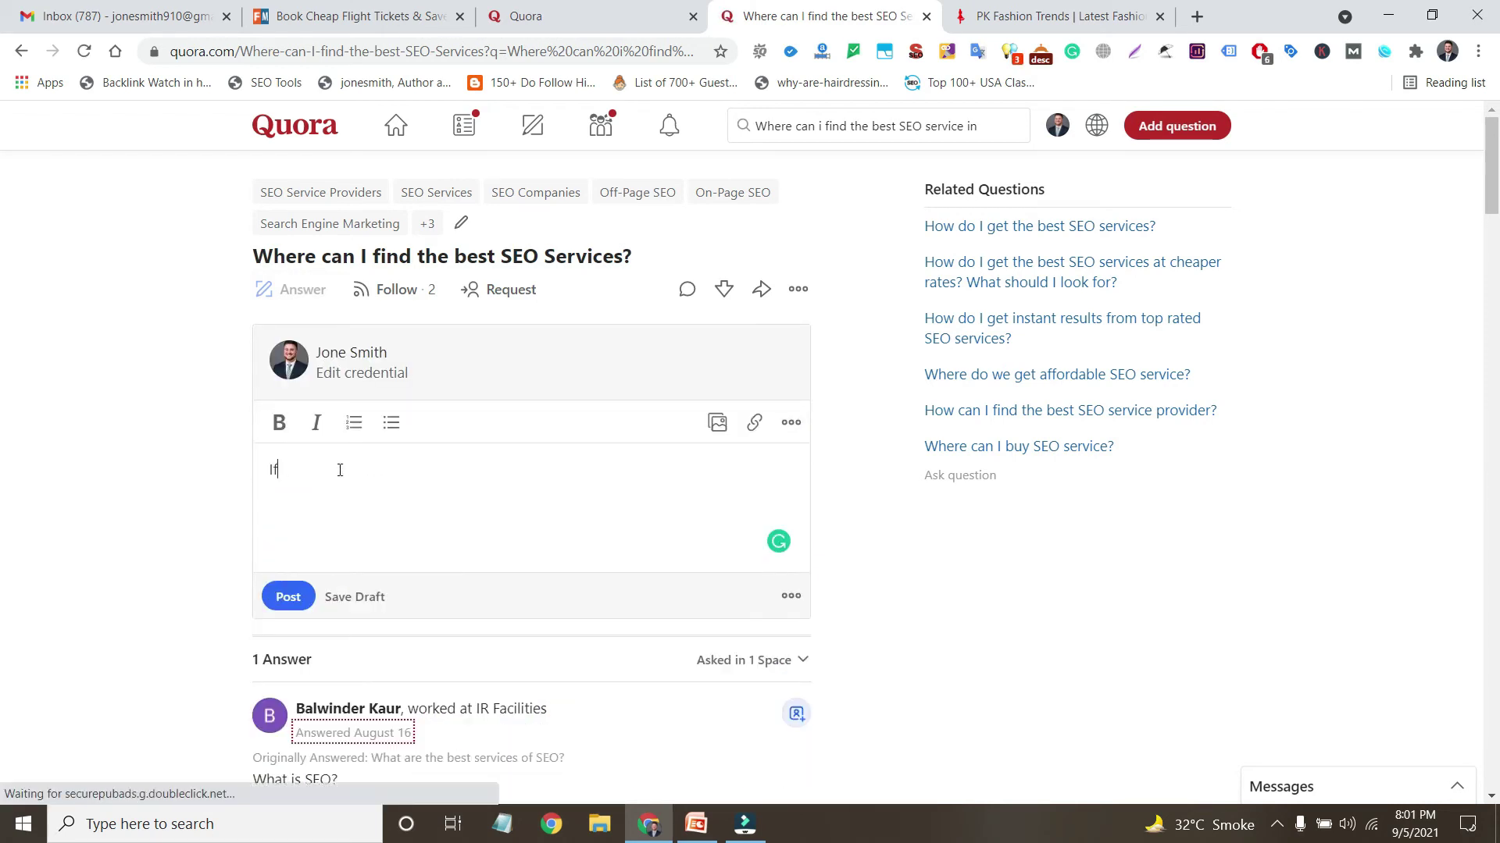
- Begin the answer with "If you are finding the best SEO Services for your website then you should contact", accepting the suggested article correction
text(If you ar)
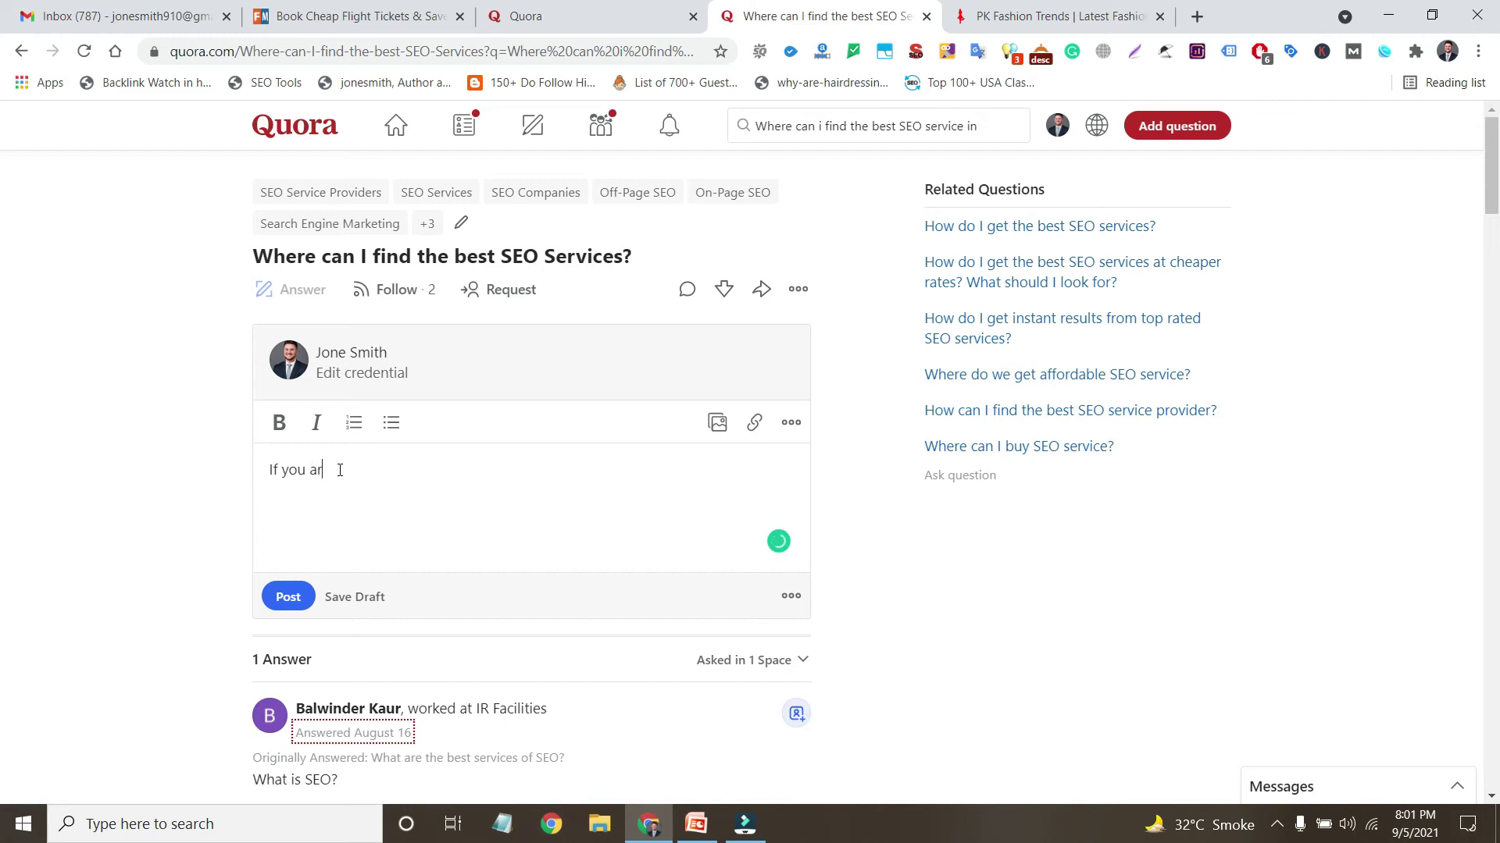
text(e finding b)
key(BackSpace)
text(es)
key(BackSpace)
text(best SE)
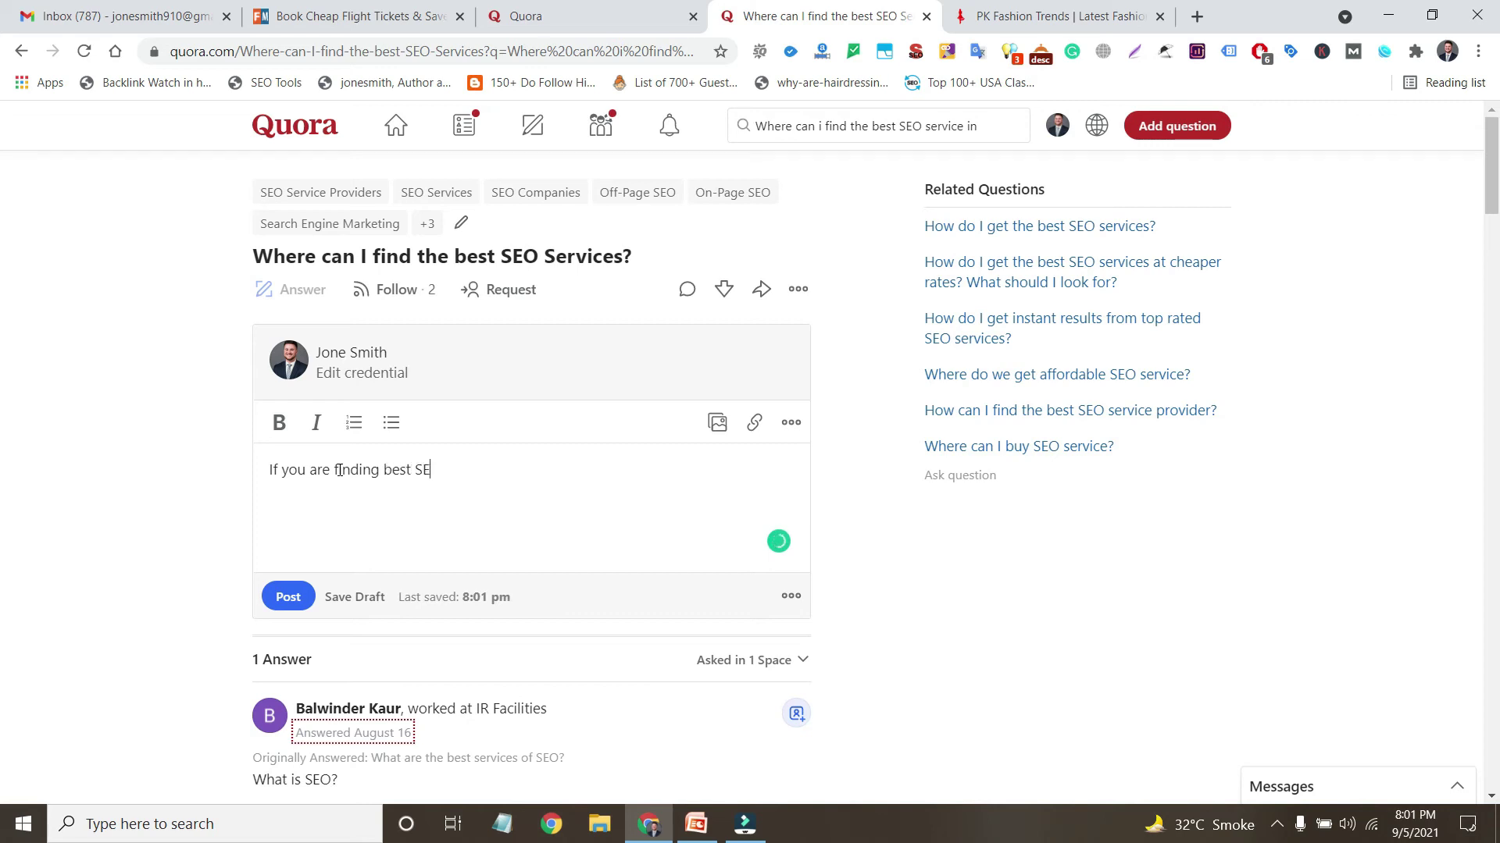
text(O Services for your website)
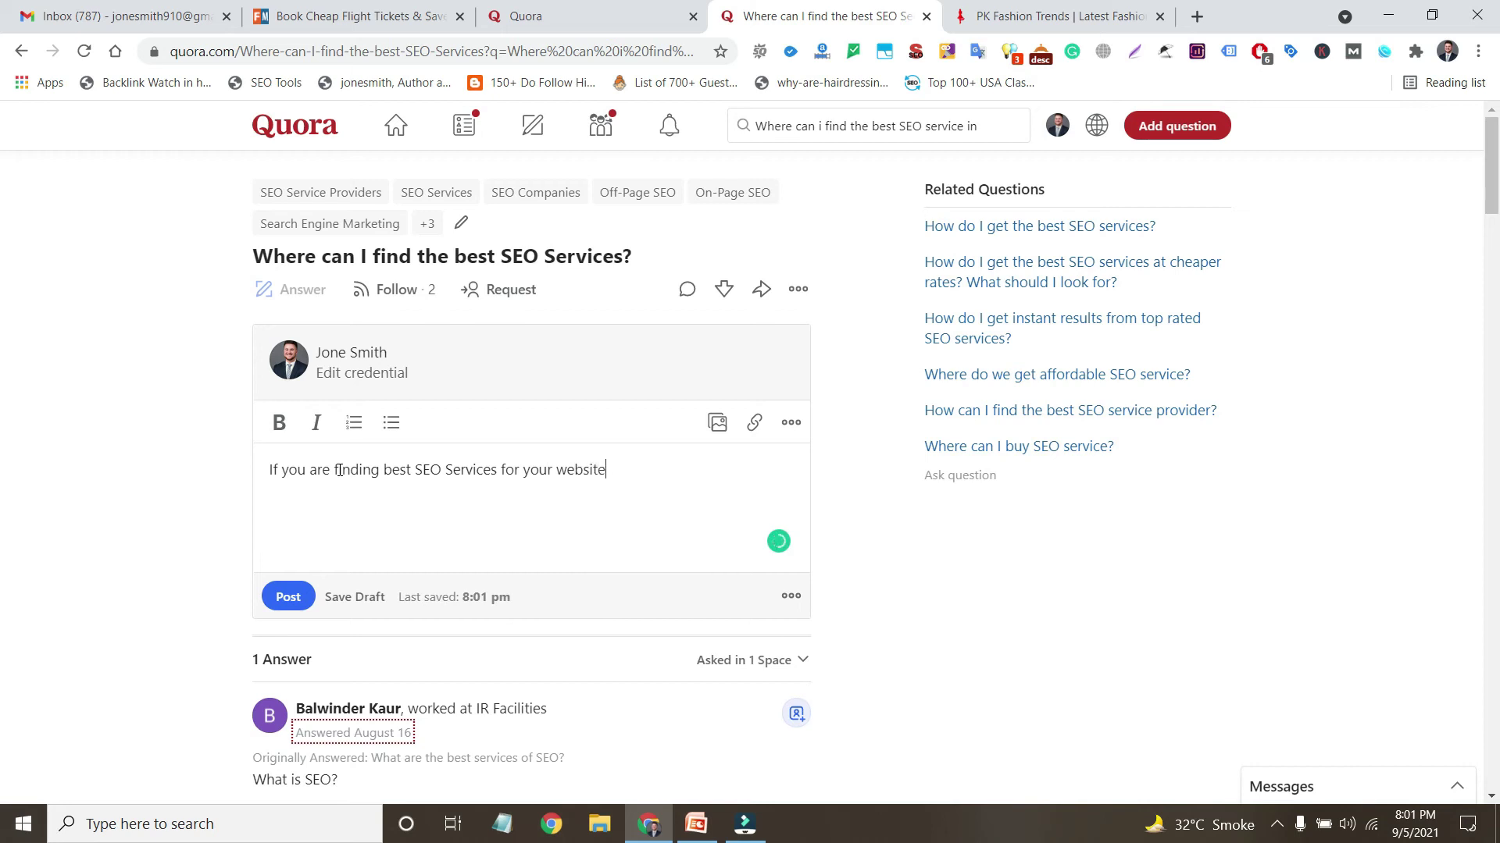
text( then you should)
text(contact)
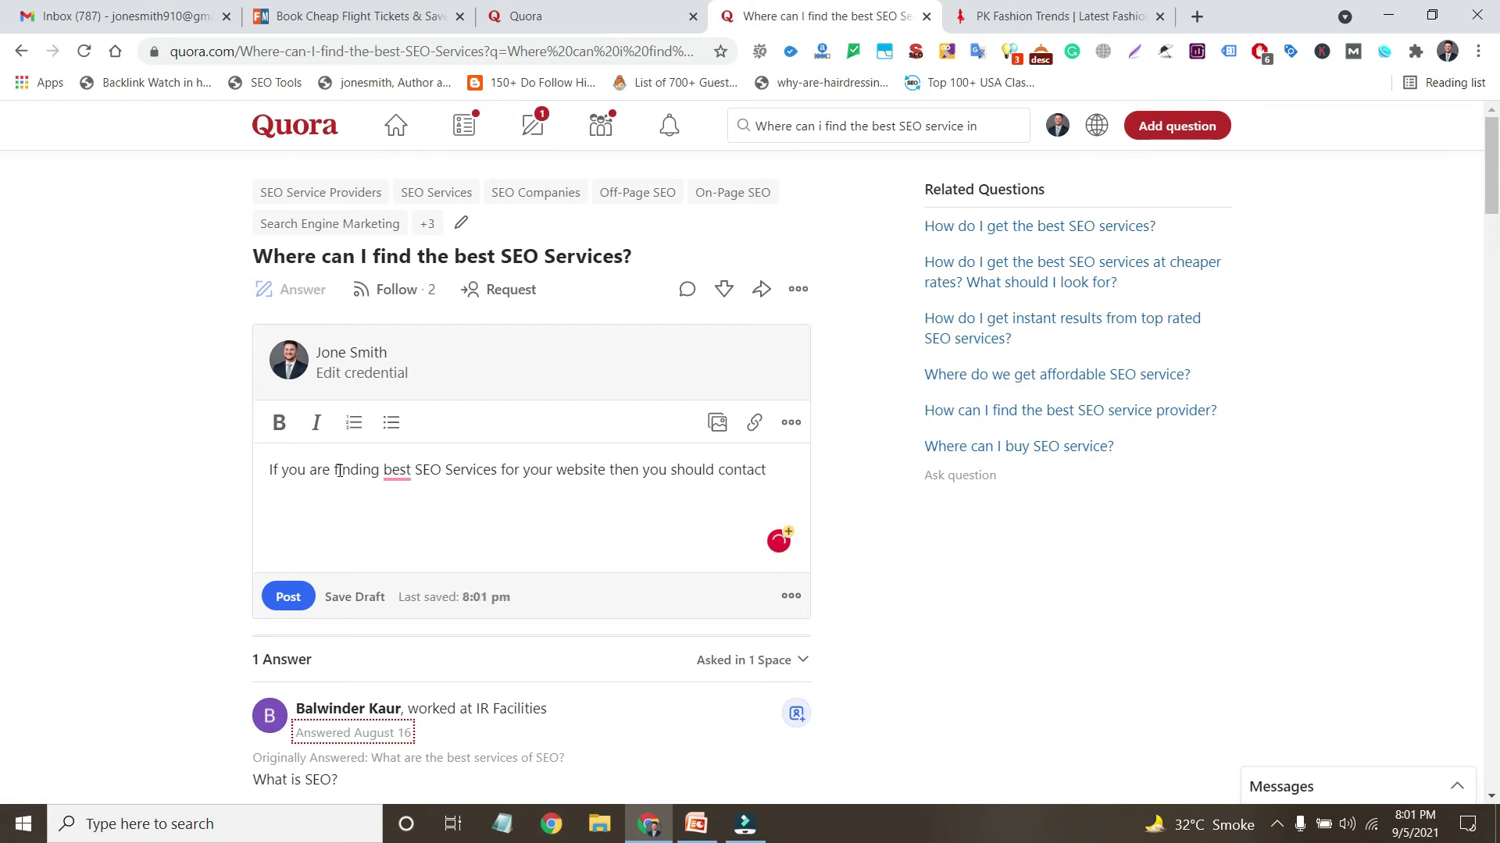
mouse_move(396, 471)
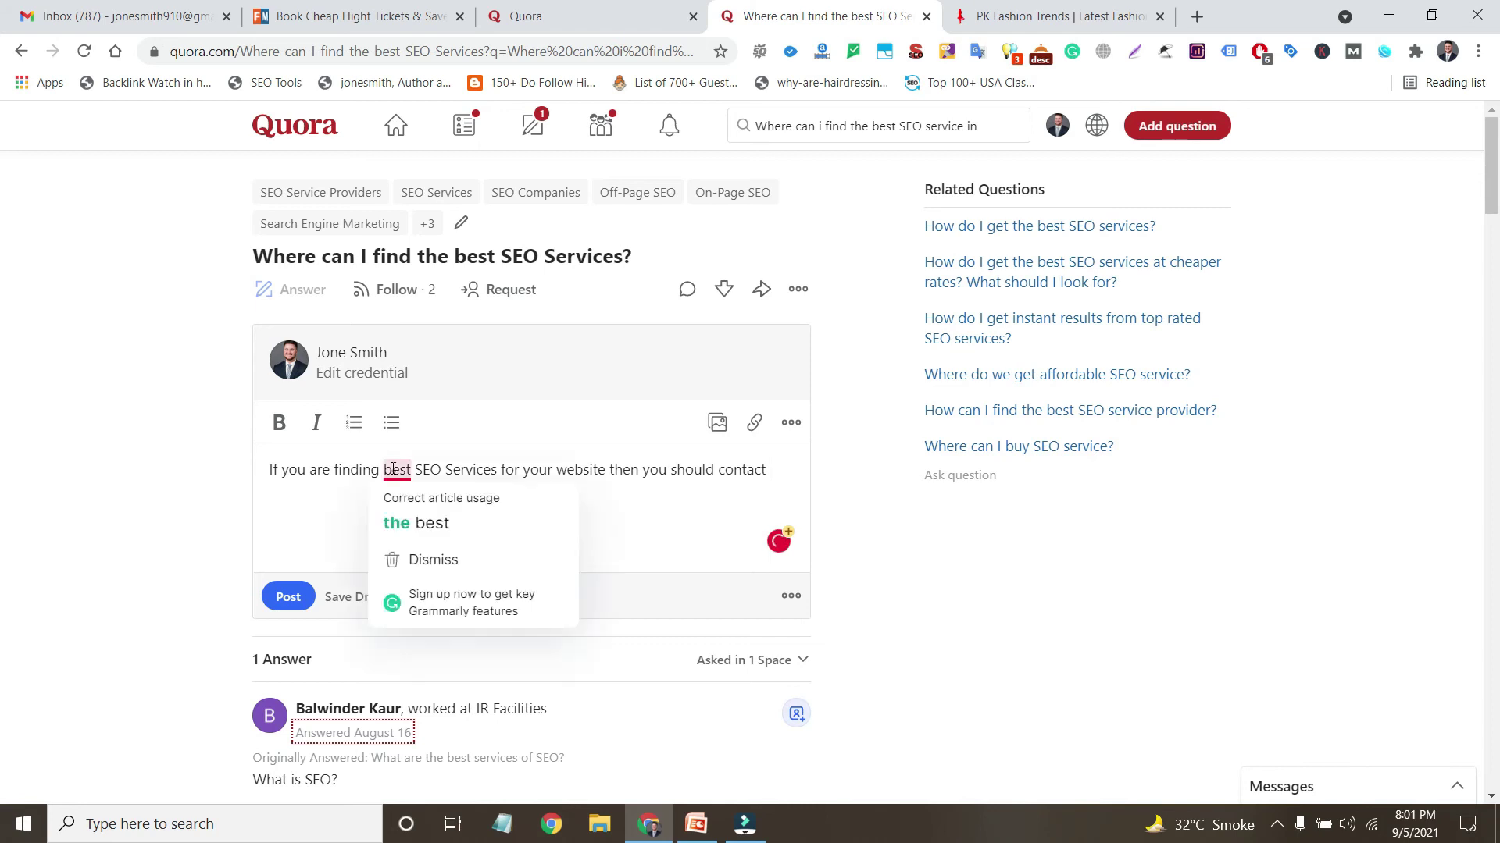
click(419, 538)
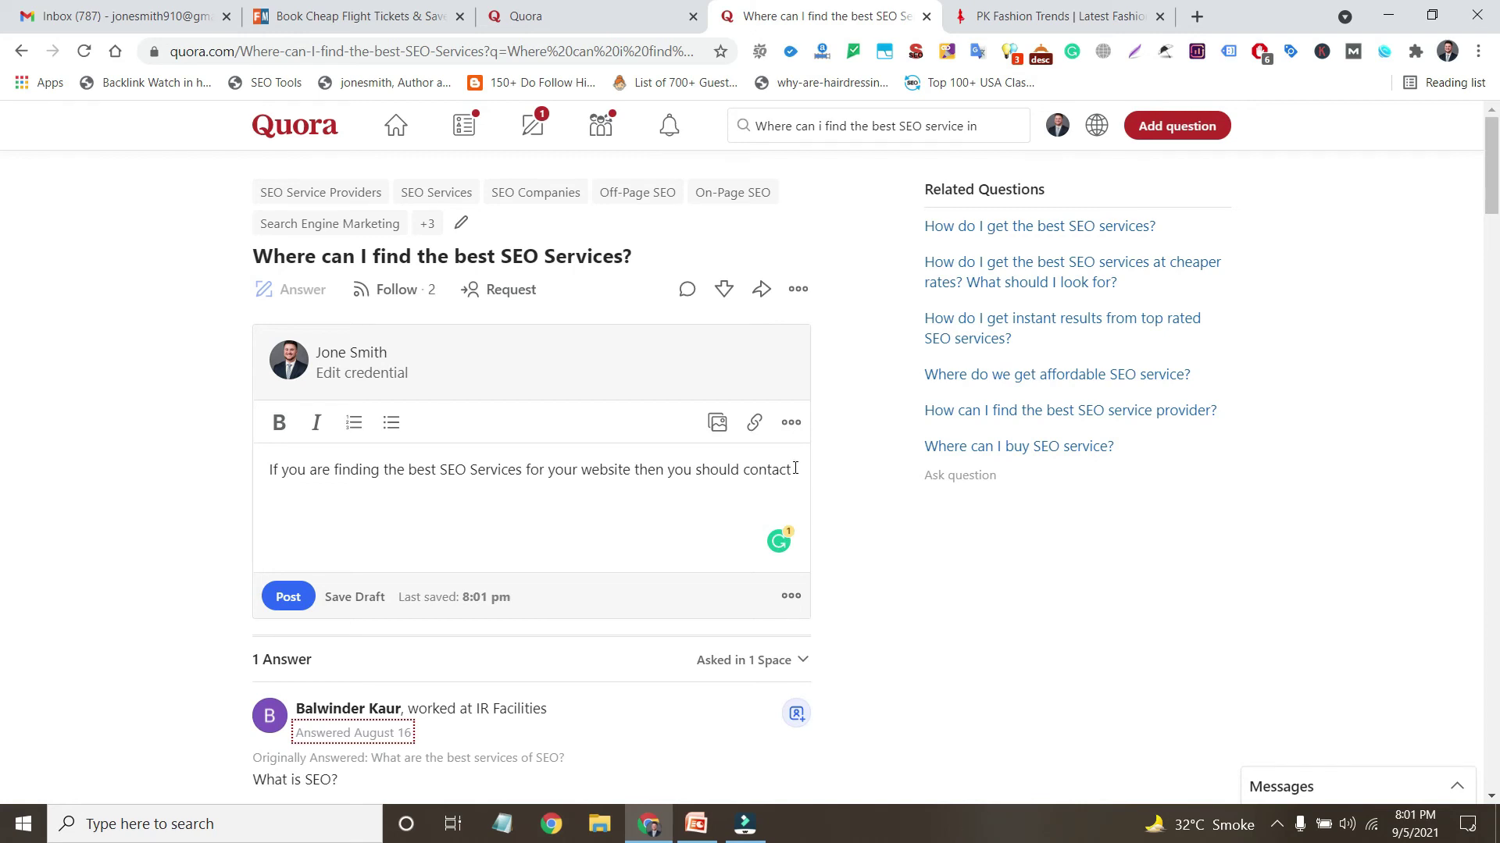
- Complete the answer with "us here and get more info about our services.", accepting the suggested pronoun correction
text(ere)
text(and get more info ab)
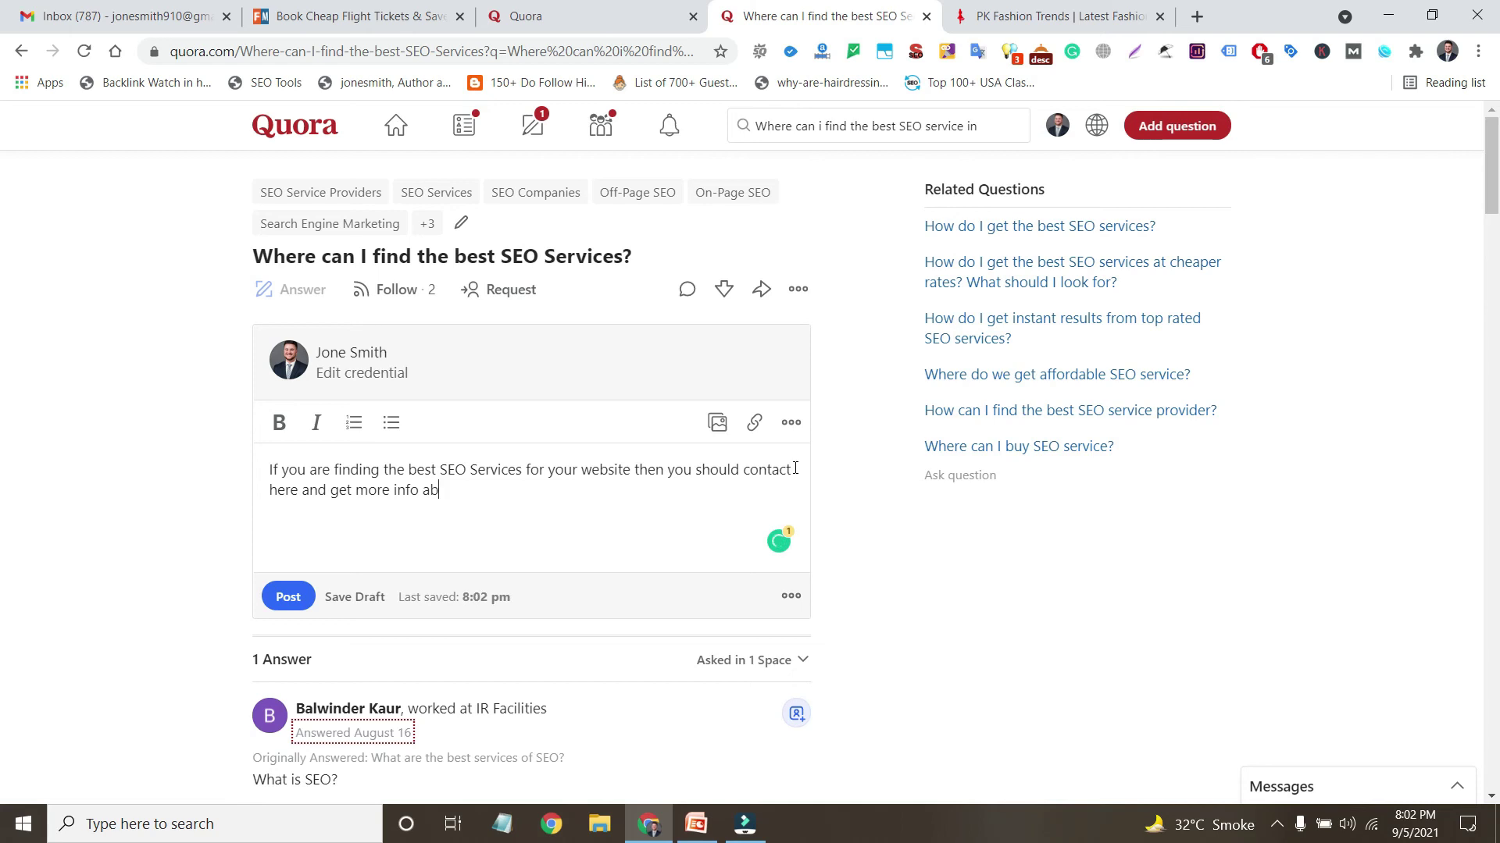
text(out our services.)
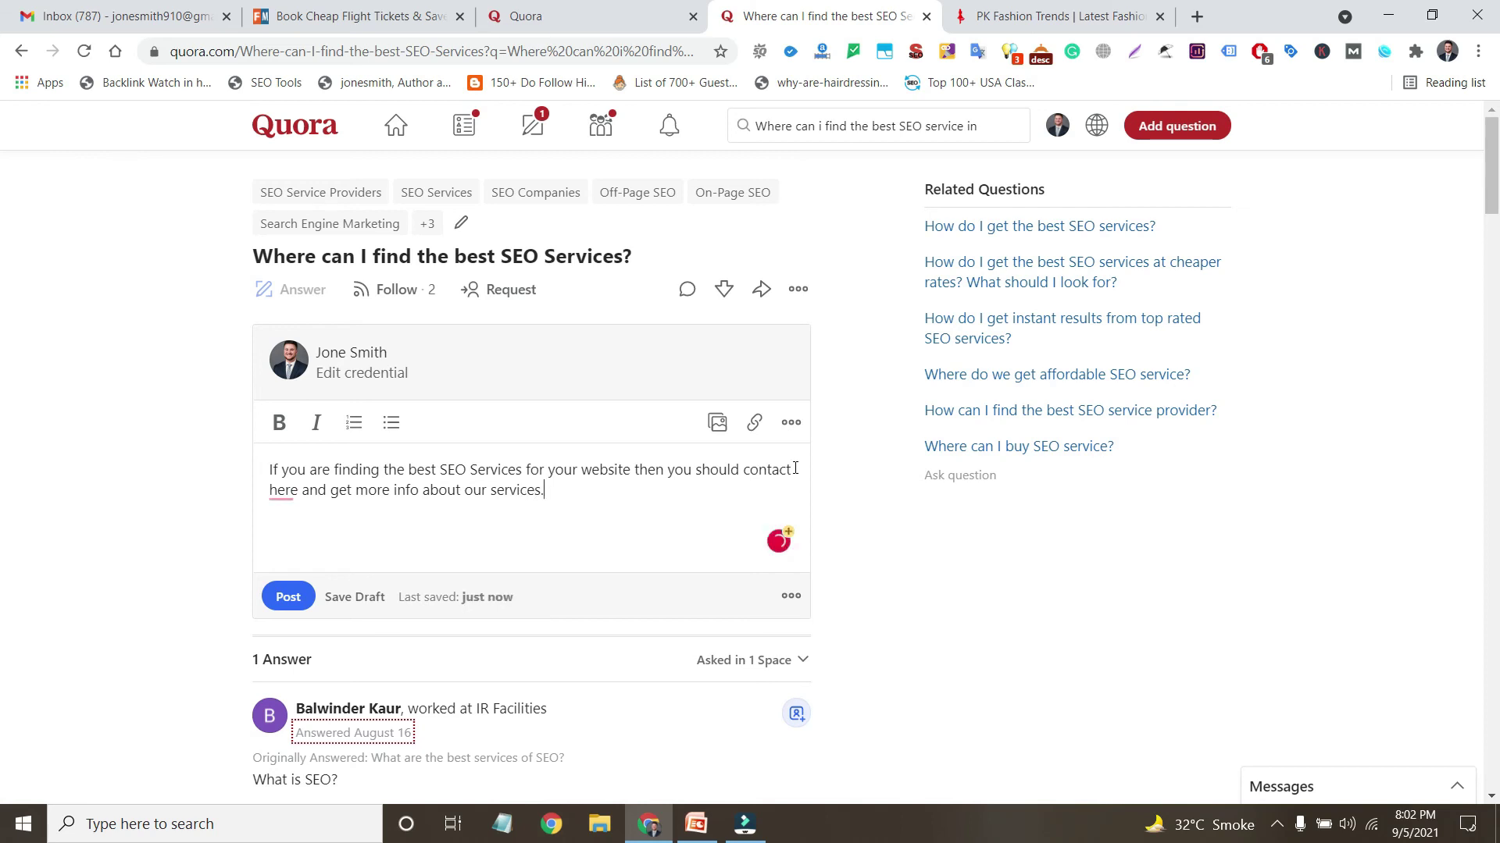
click(283, 491)
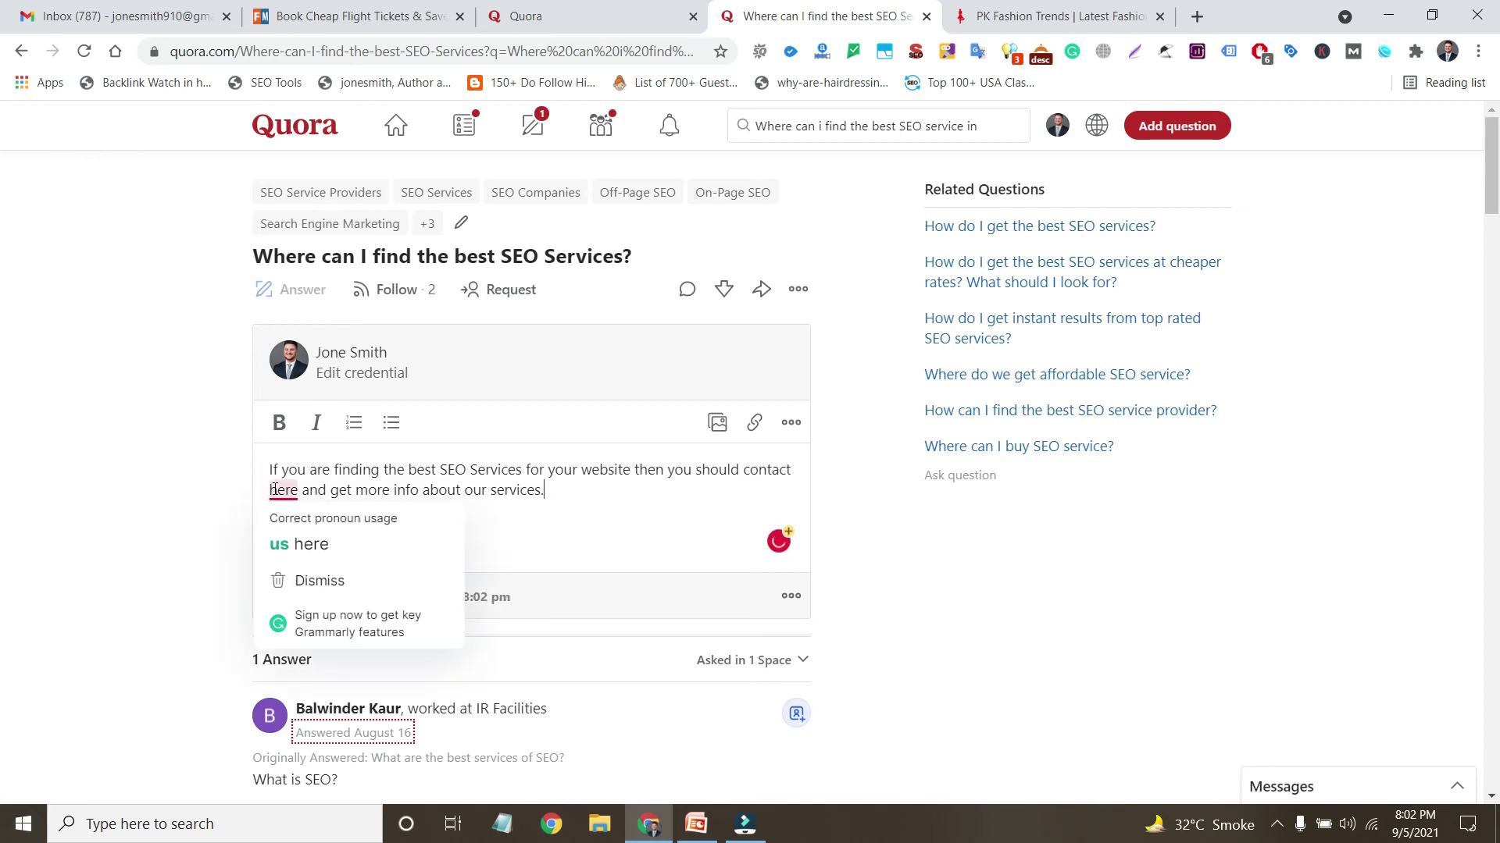
click(285, 531)
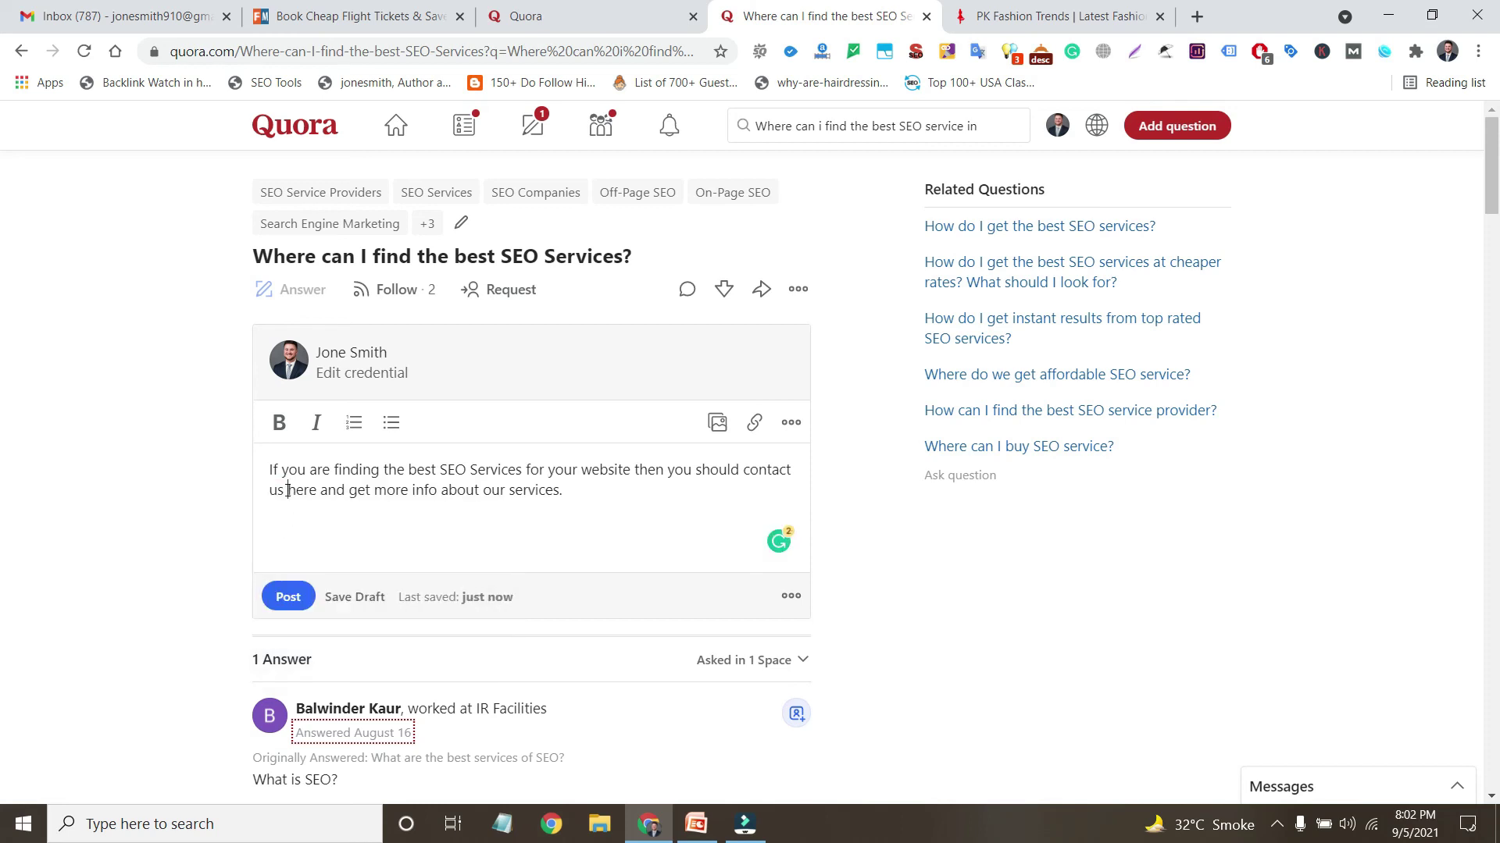
- Make the phrase "best SEO Services" in the answer bold
drag(289, 490, 323, 489)
drag(408, 468, 523, 467)
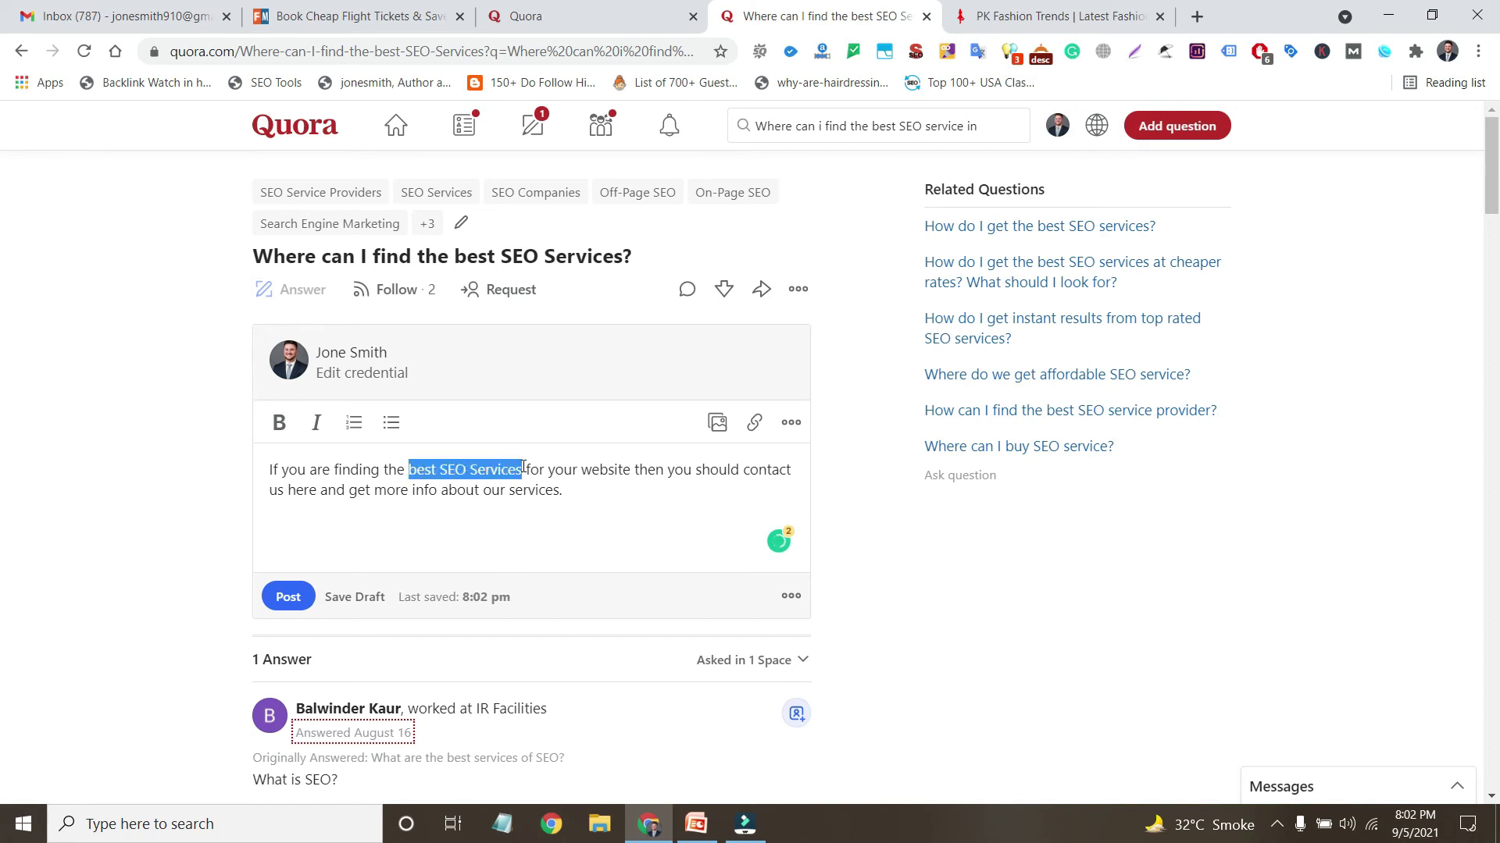
key(ctrl+b)
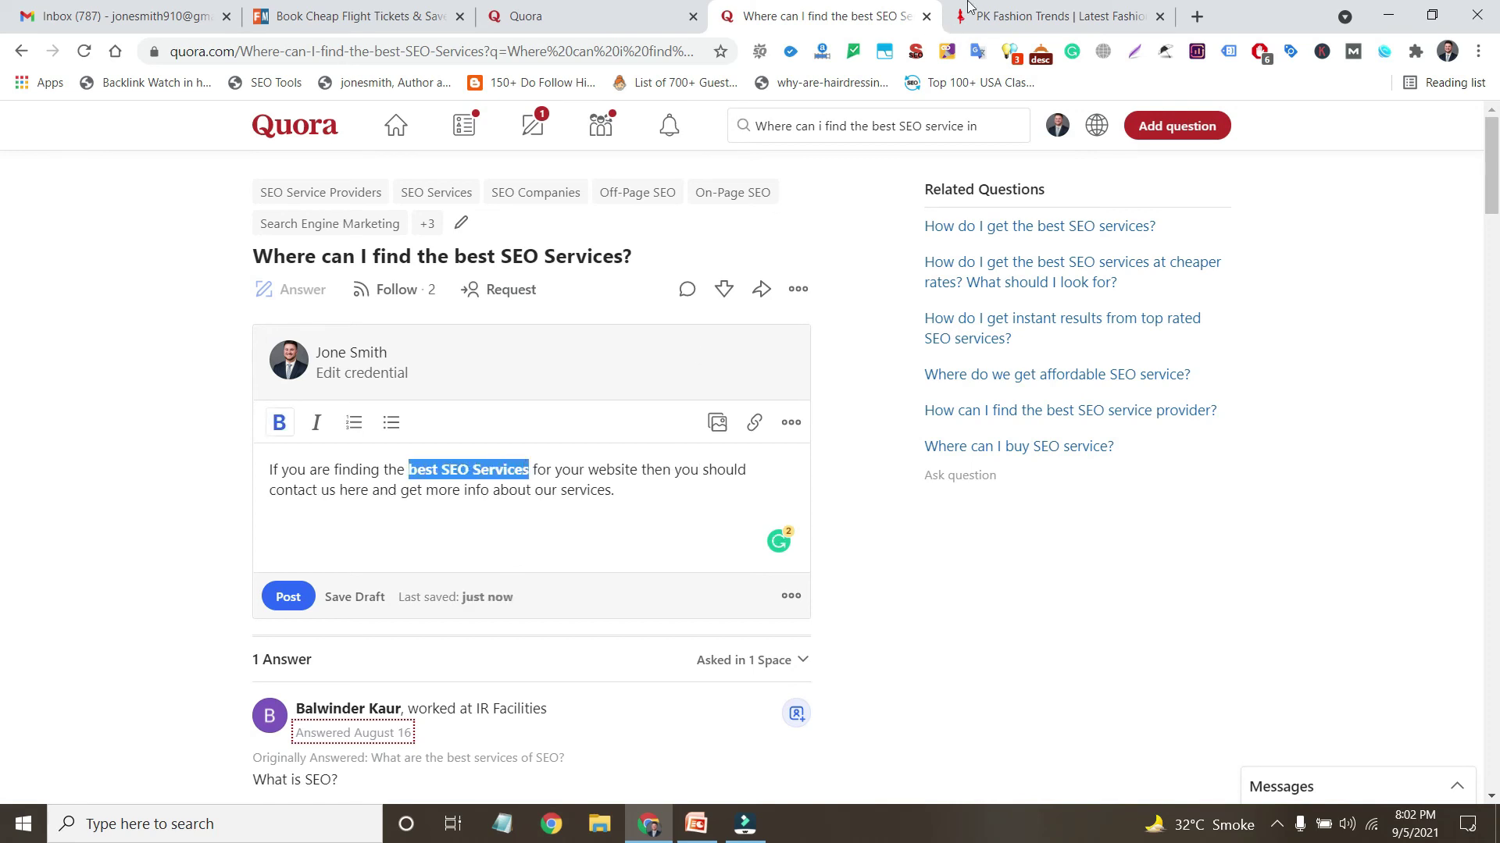
- Copy the address of the author's Upwork profile link from the author section of the PK Fashion Trends website
click(1197, 15)
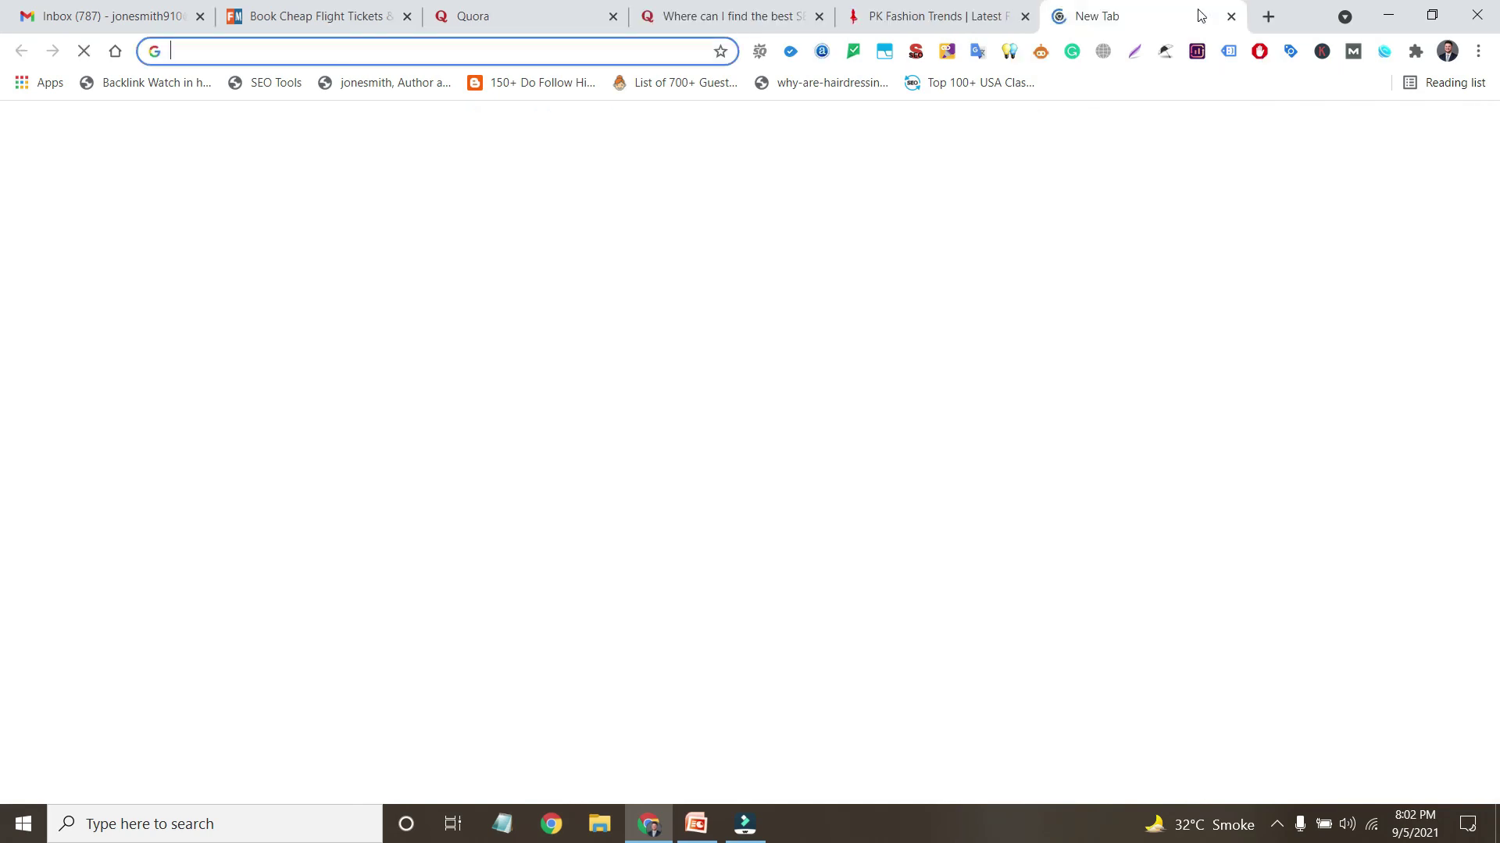
click(972, 6)
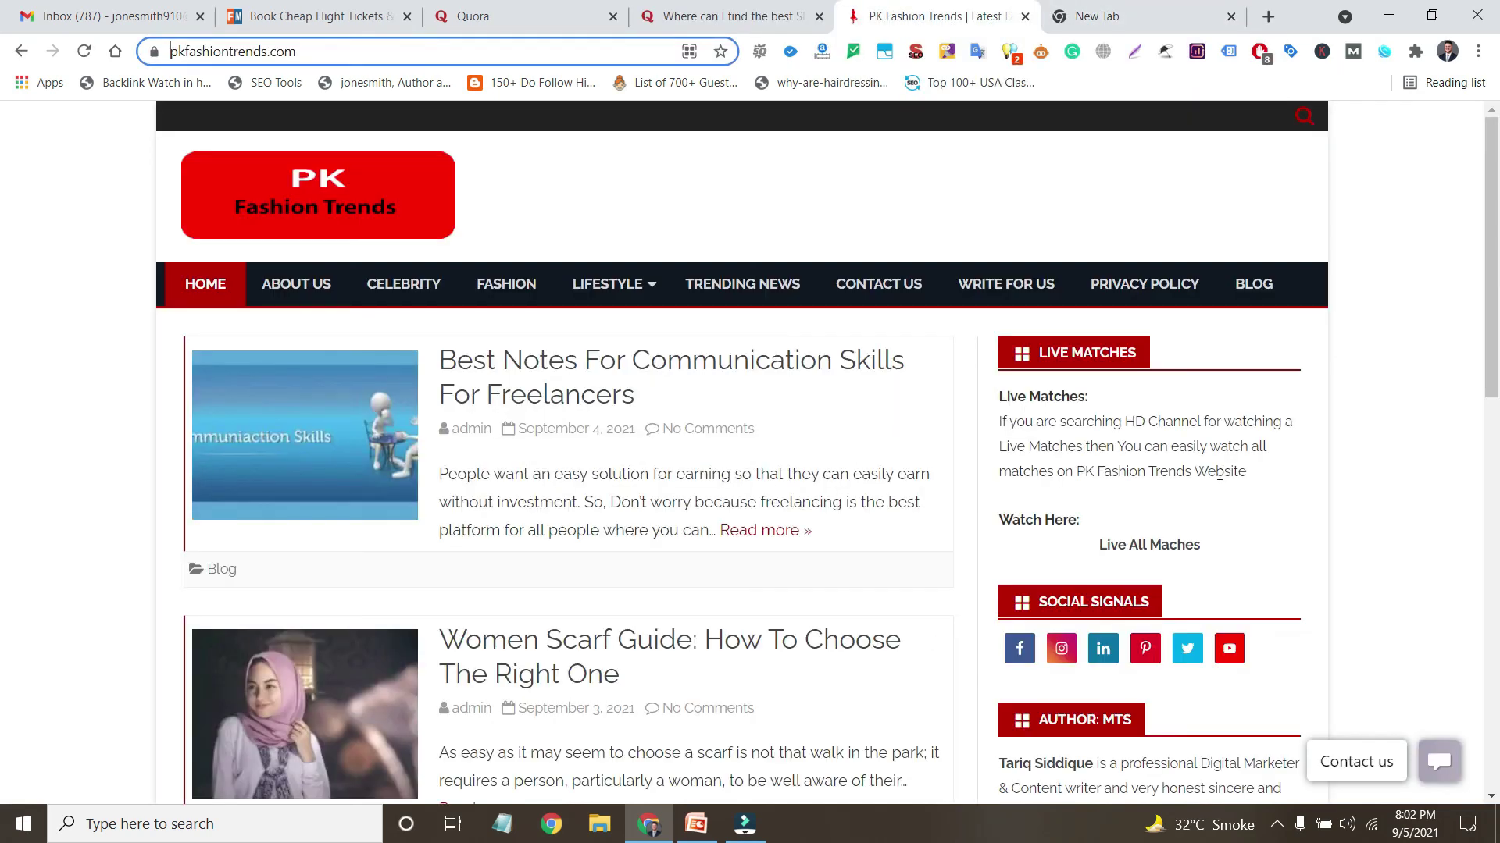
scroll(1105, 461, down, 7)
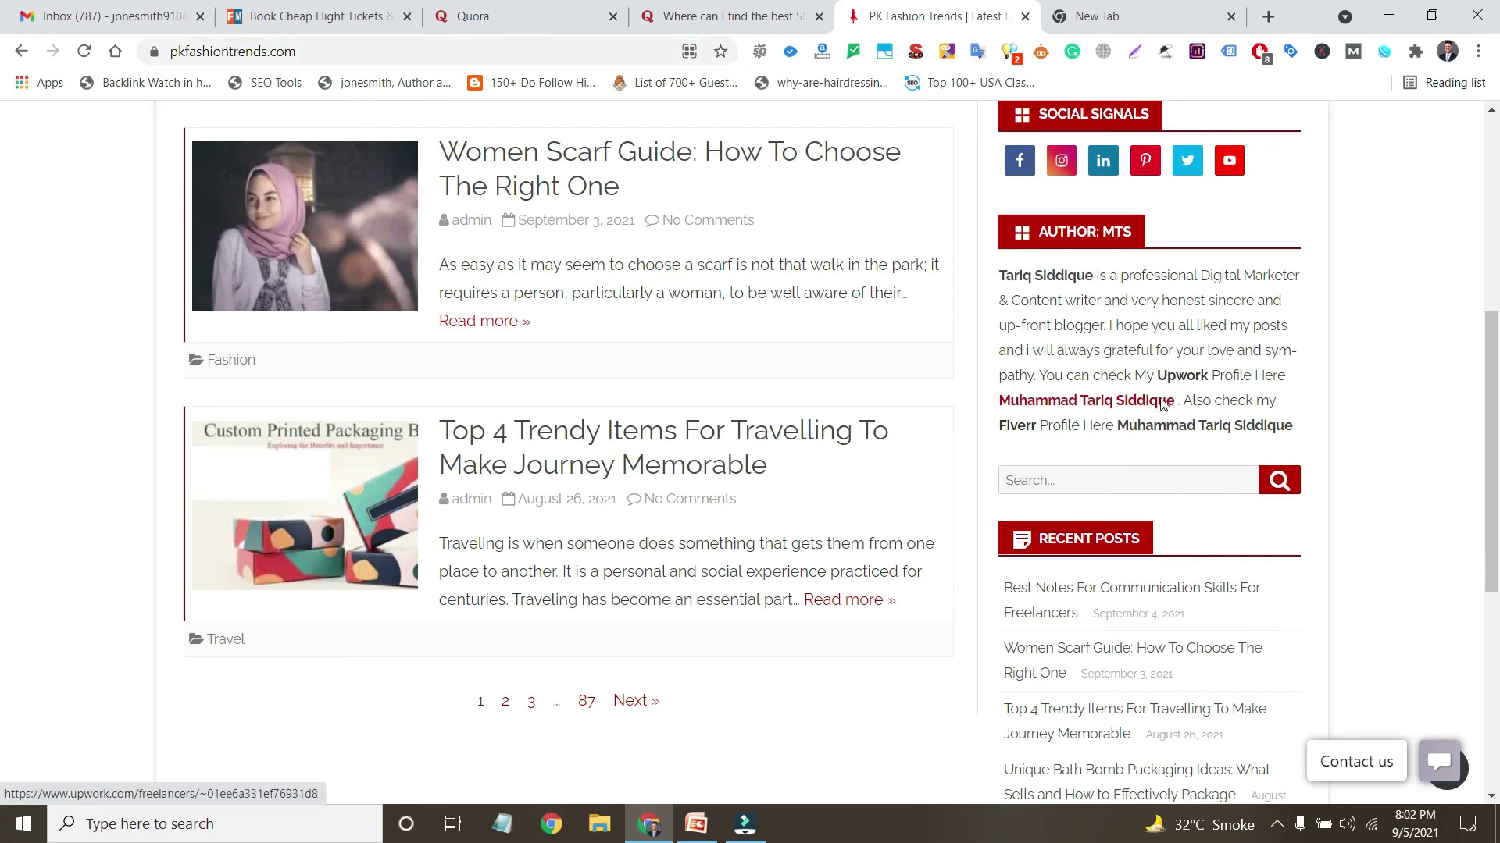
right_click(1162, 400)
click(1231, 513)
- Return to the Quora answer and link the phrase "best SEO Services" to the copied Upwork profile address
click(750, 6)
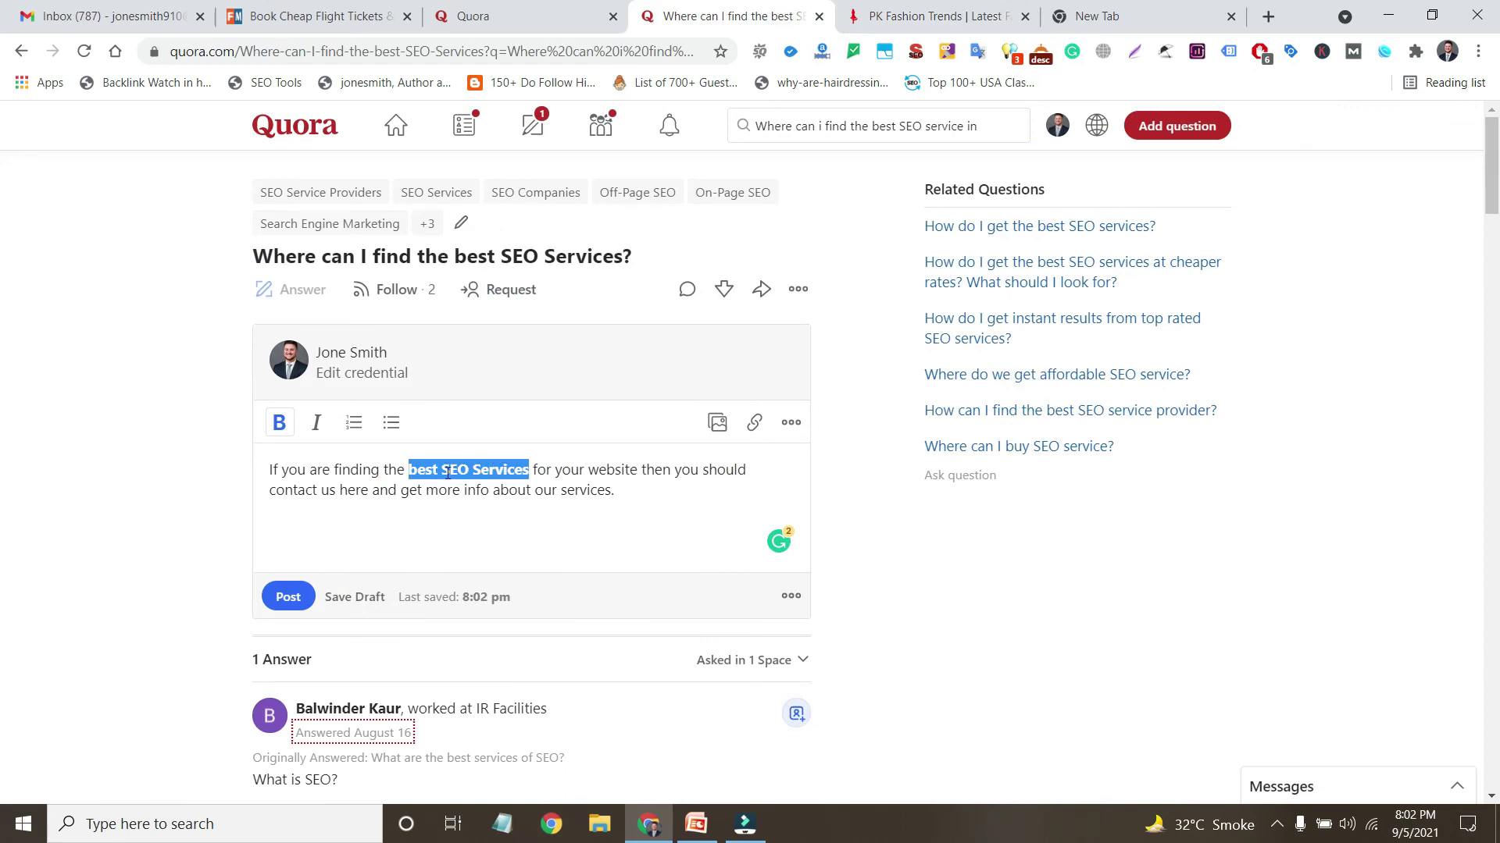
click(754, 422)
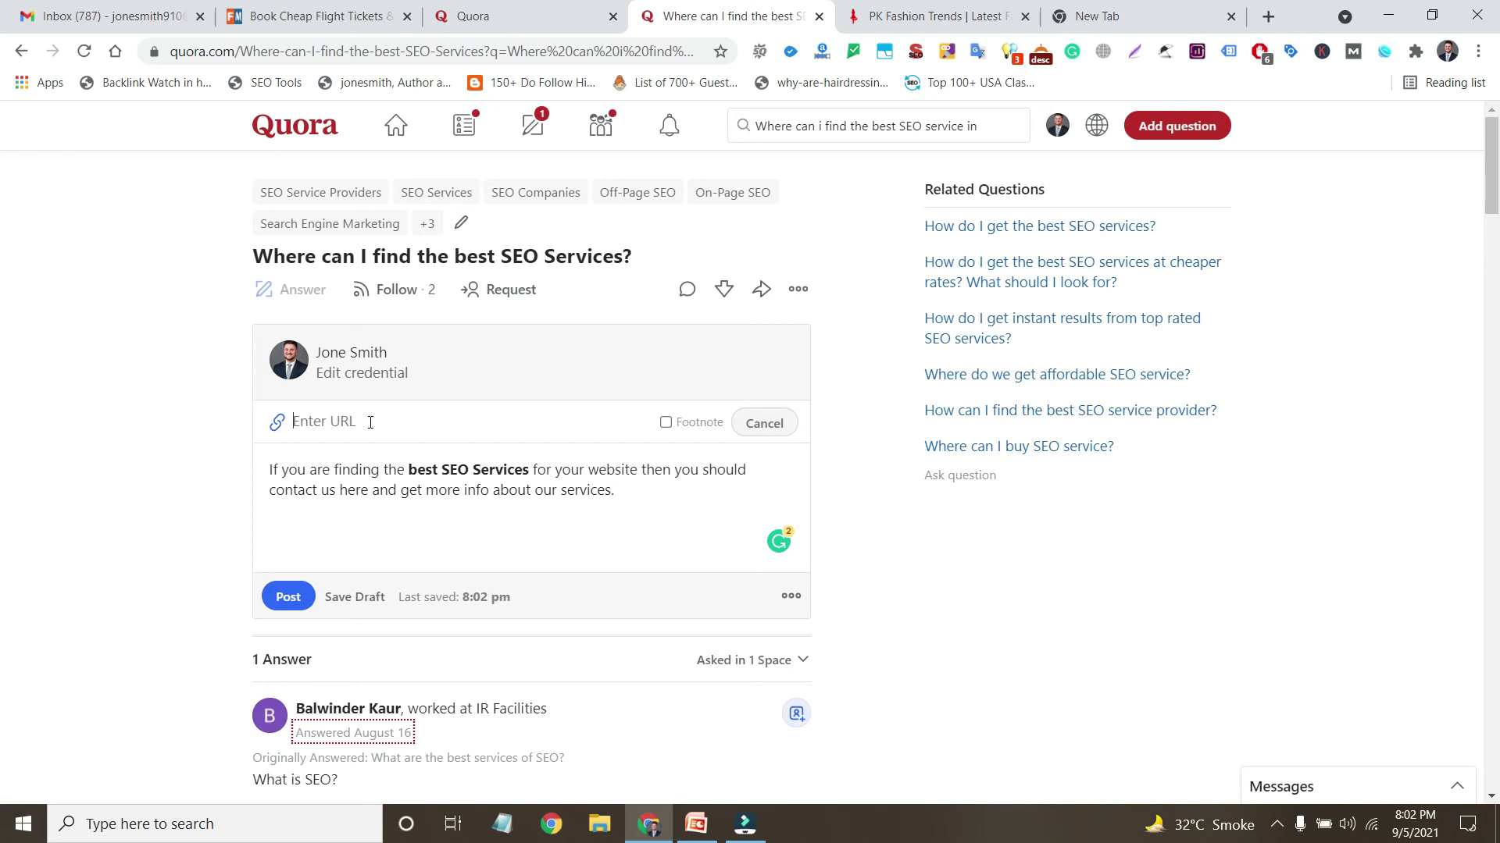
key(ctrl+v)
click(767, 422)
click(671, 492)
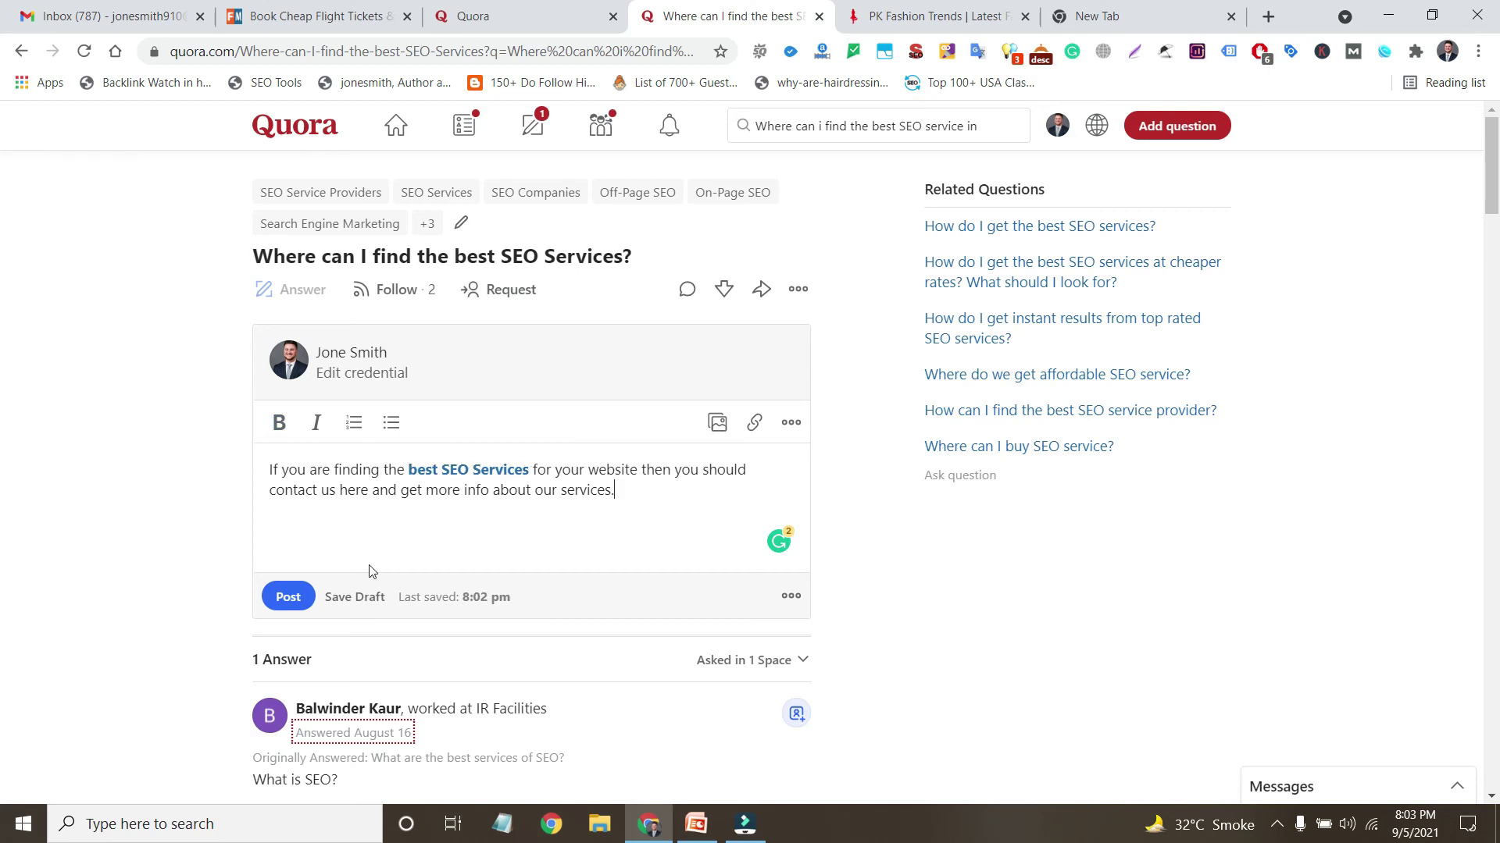
- Post the answer, dismiss the credential request without adding one, and copy the published answer's share link
click(288, 600)
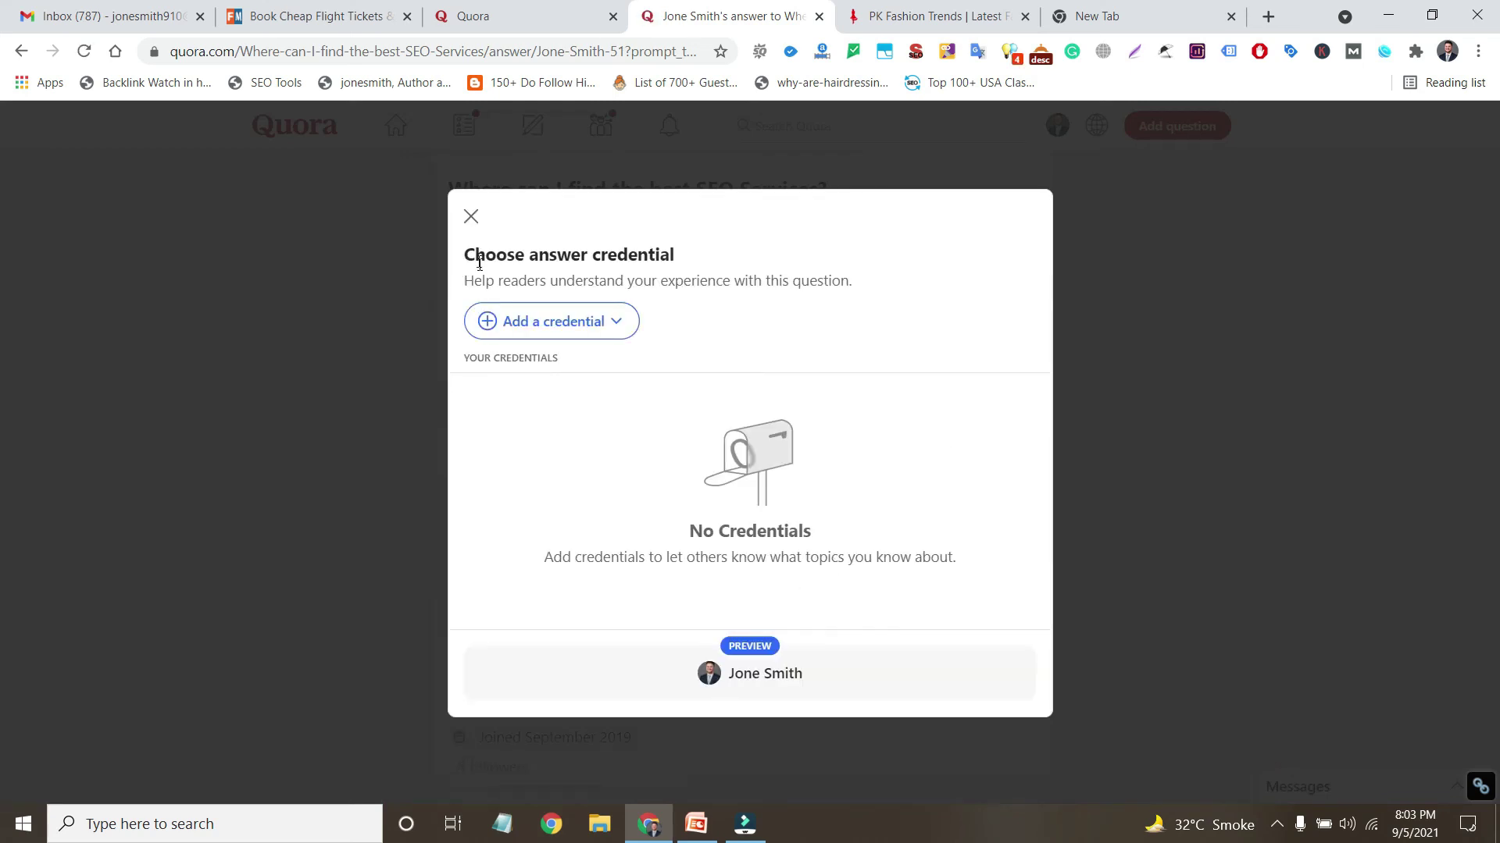
click(471, 217)
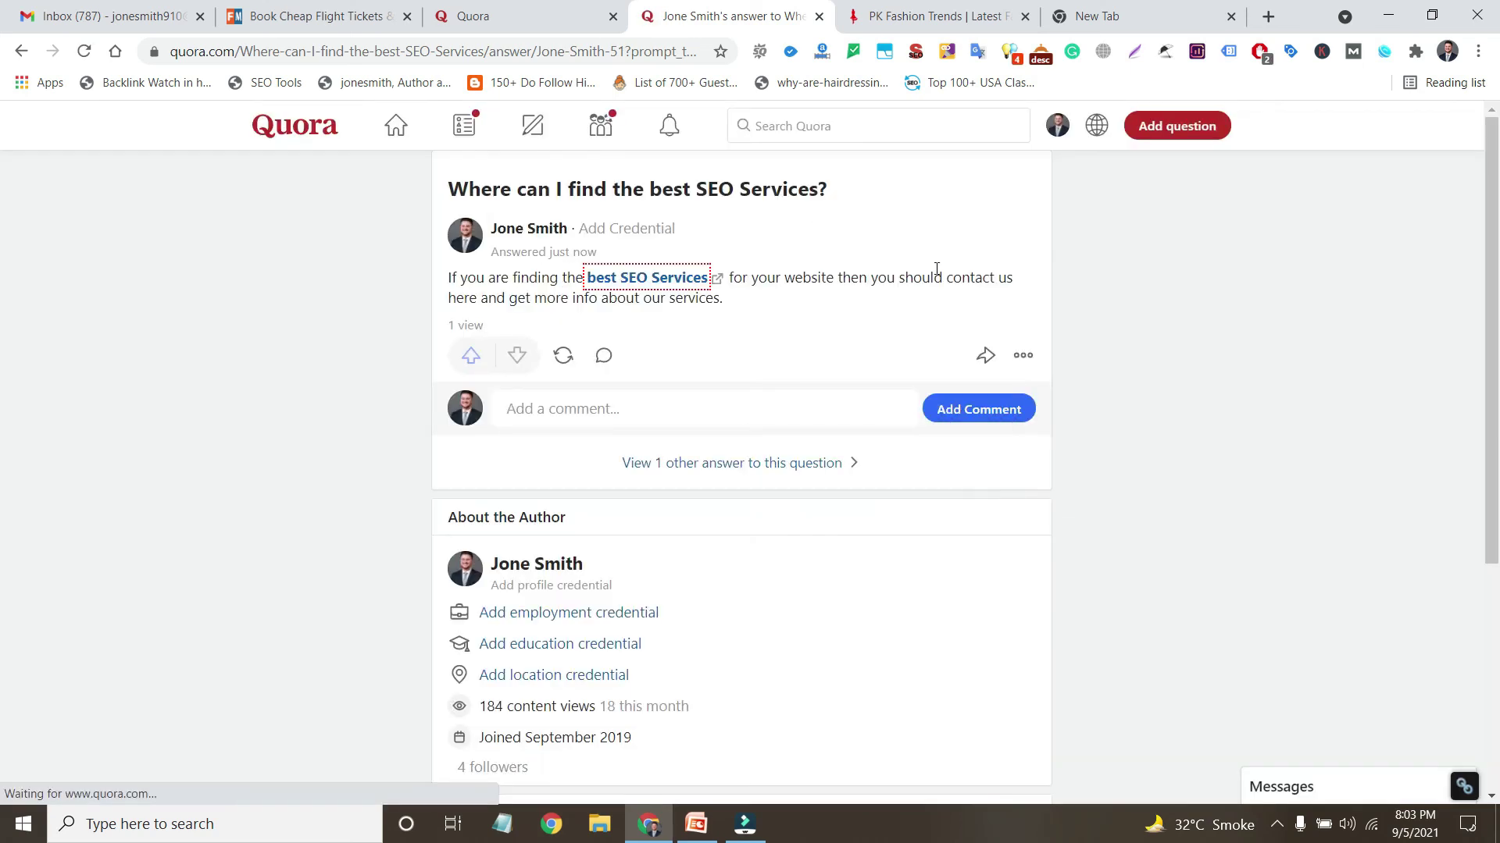
click(986, 355)
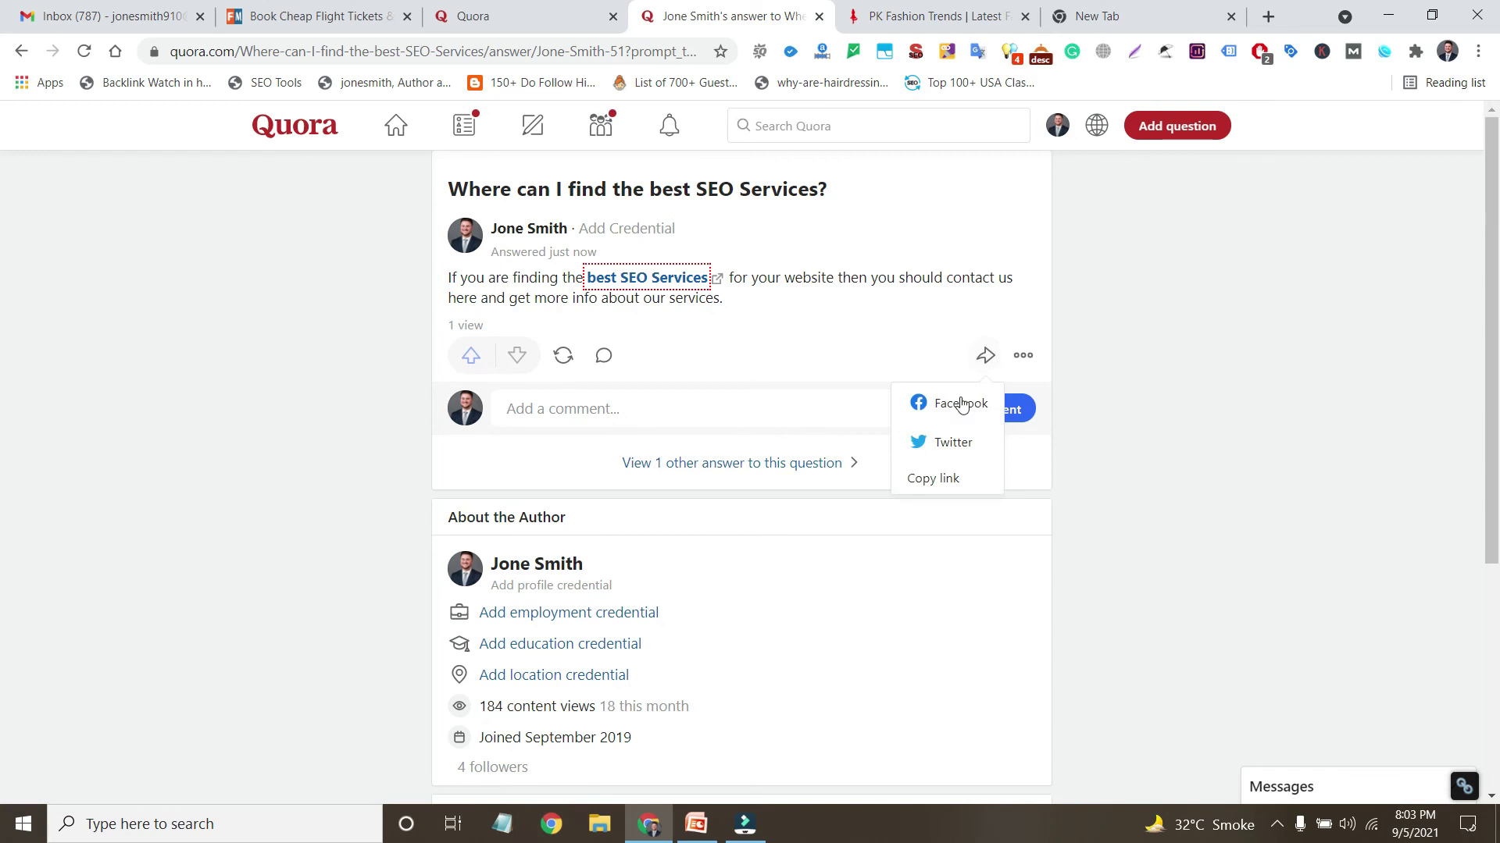
click(931, 479)
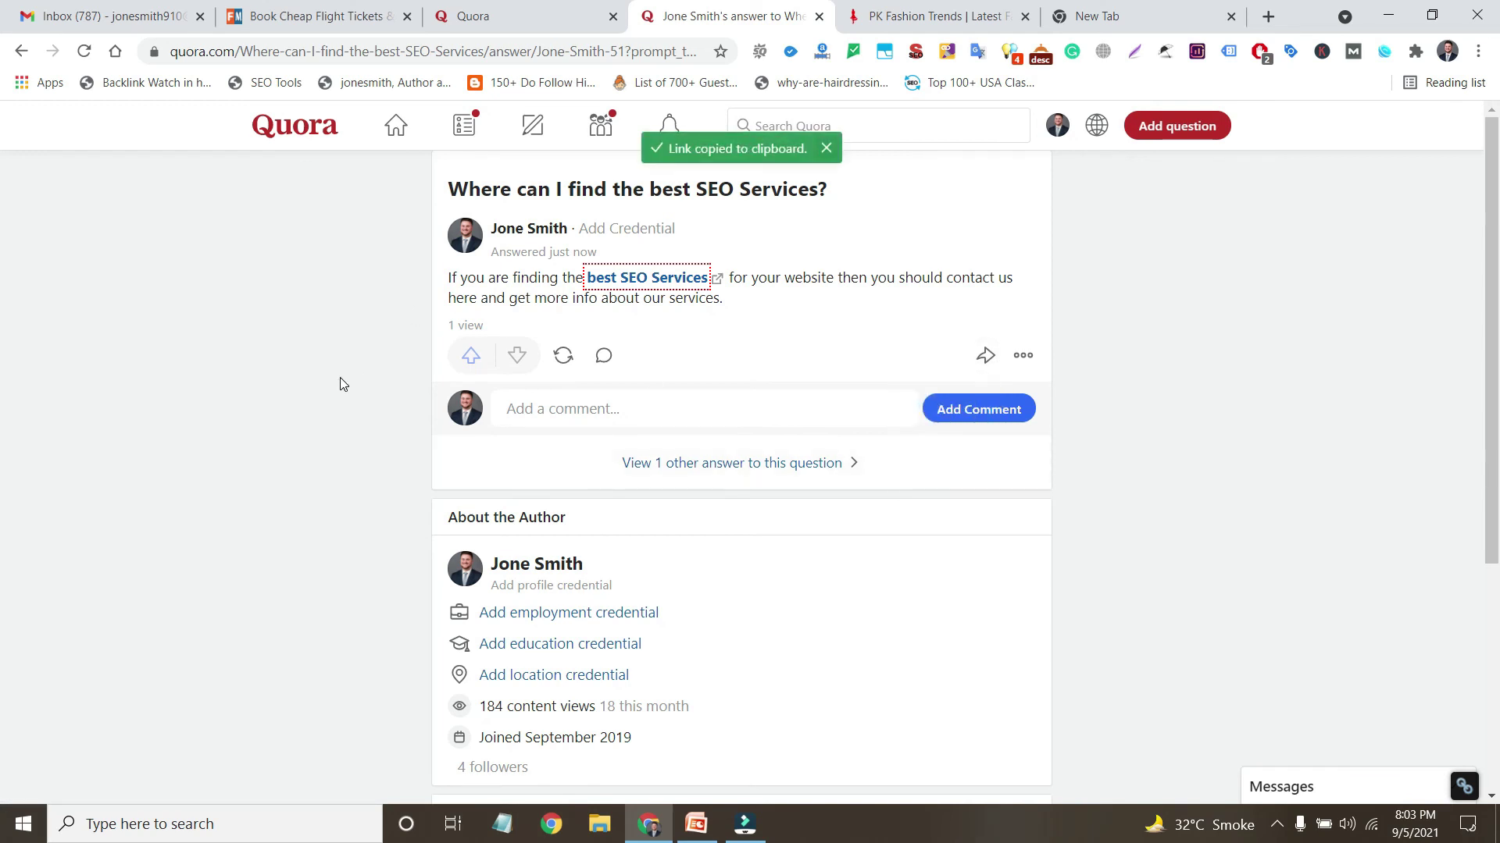